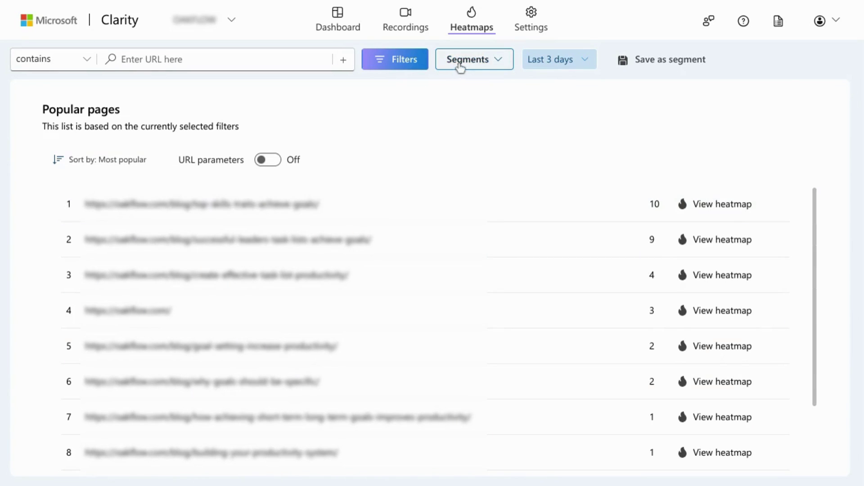
Set the heatmap list's time frame to the last 30 days
{"action": "left_click", "coordinate": [566, 67]}
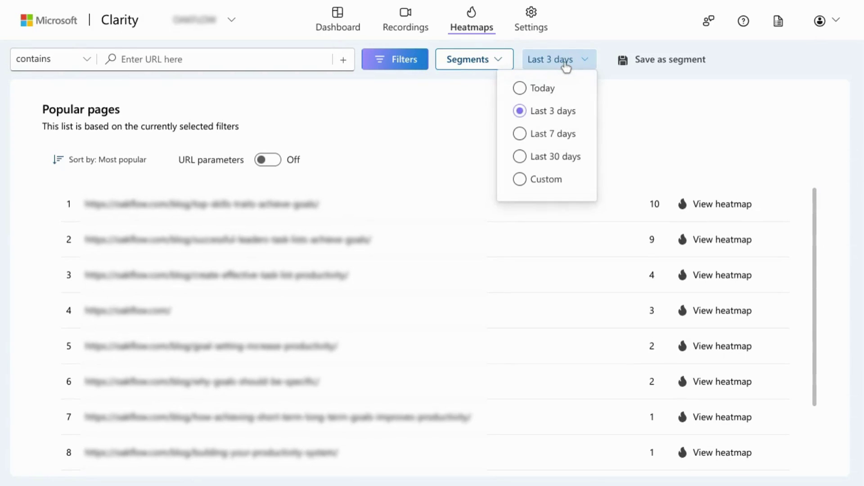
{"action": "left_click", "coordinate": [526, 164]}
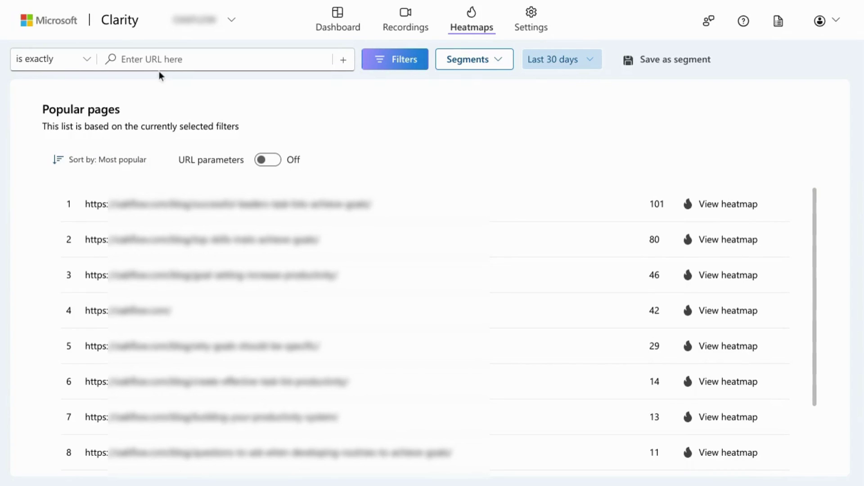
Review the available match conditions for the page URL filter
{"action": "left_click", "coordinate": [70, 66]}
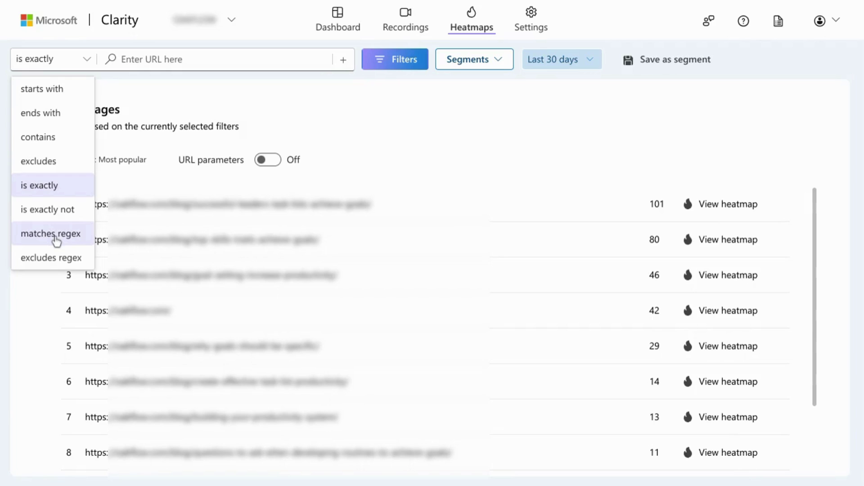
{"action": "left_click", "coordinate": [146, 60]}
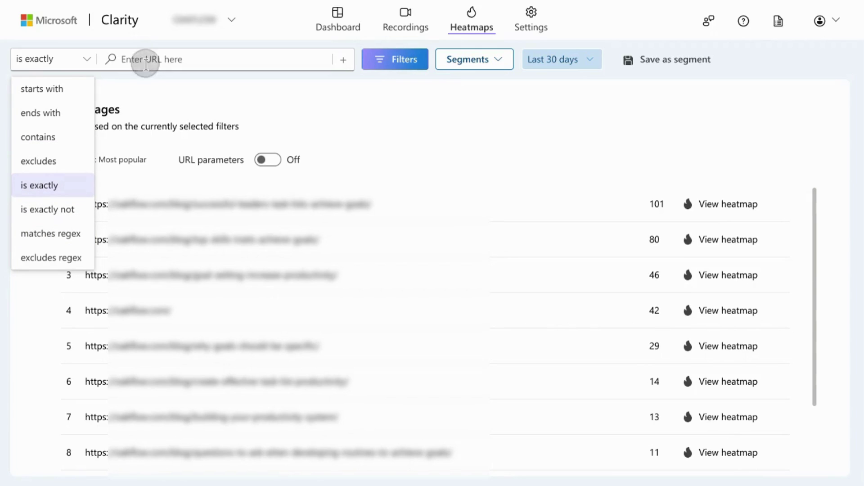
{"action": "left_click", "coordinate": [65, 60]}
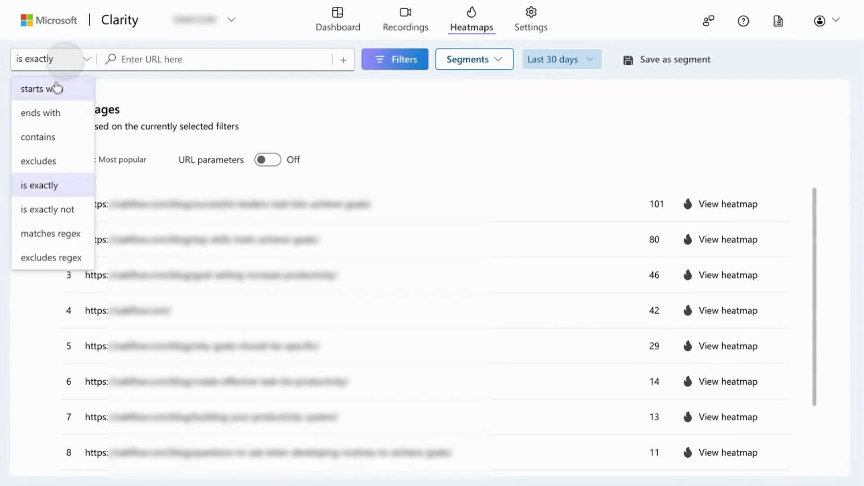
{"action": "left_click", "coordinate": [58, 137]}
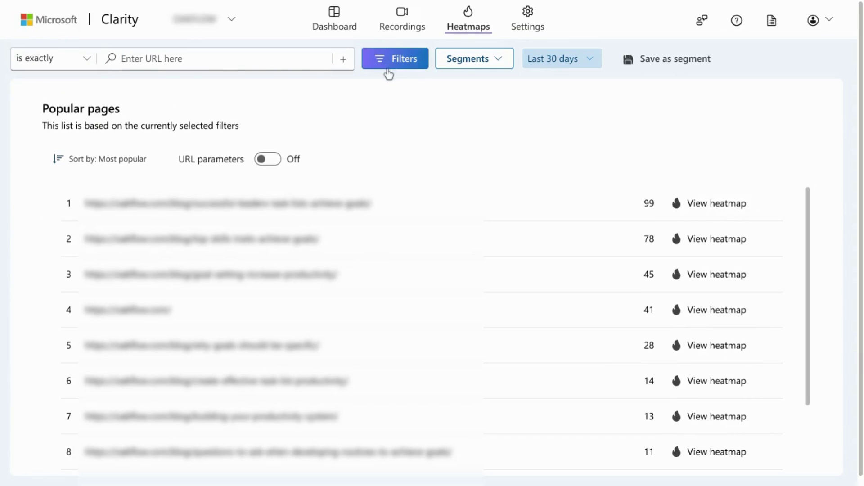
Open the filters and examine the User info options, including time frame, device, browser, operating system and location
{"action": "left_click", "coordinate": [389, 72]}
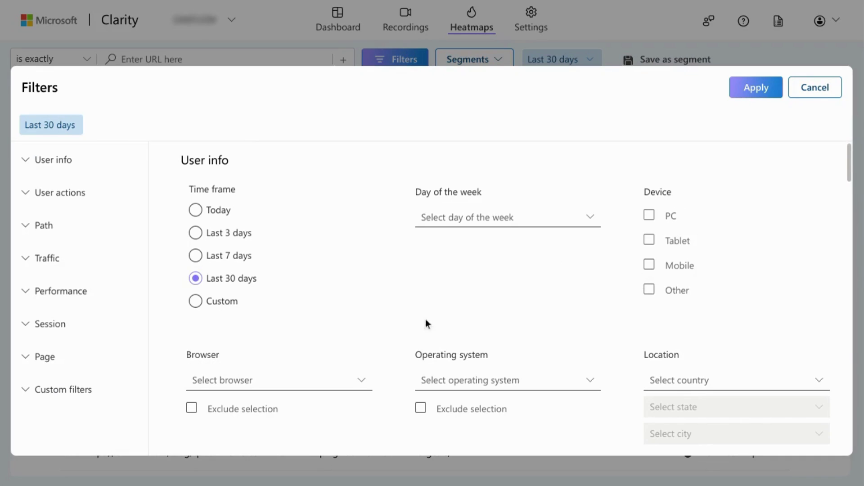
{"action": "scroll", "coordinate": [405, 306], "scroll_direction": "down", "scroll_amount": 3}
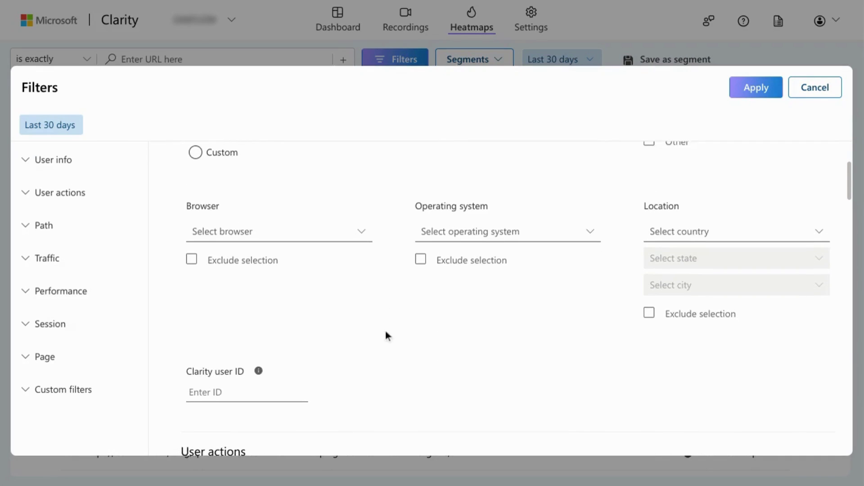
{"action": "scroll", "coordinate": [565, 247], "scroll_direction": "down", "scroll_amount": 2}
{"action": "scroll", "coordinate": [602, 248], "scroll_direction": "up", "scroll_amount": 1}
{"action": "scroll", "coordinate": [315, 320], "scroll_direction": "down", "scroll_amount": 1}
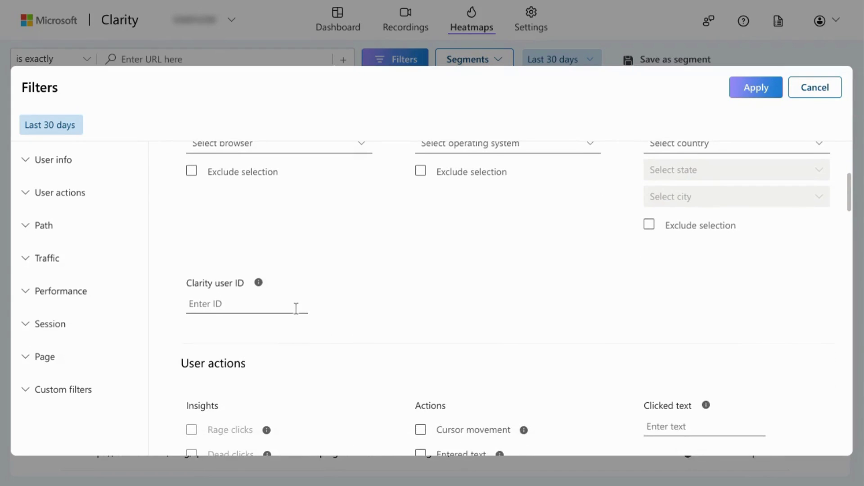
Examine the User actions filters, including insights, actions, clicked text, page scroll depth and smart events
{"action": "scroll", "coordinate": [356, 347], "scroll_direction": "down", "scroll_amount": 1}
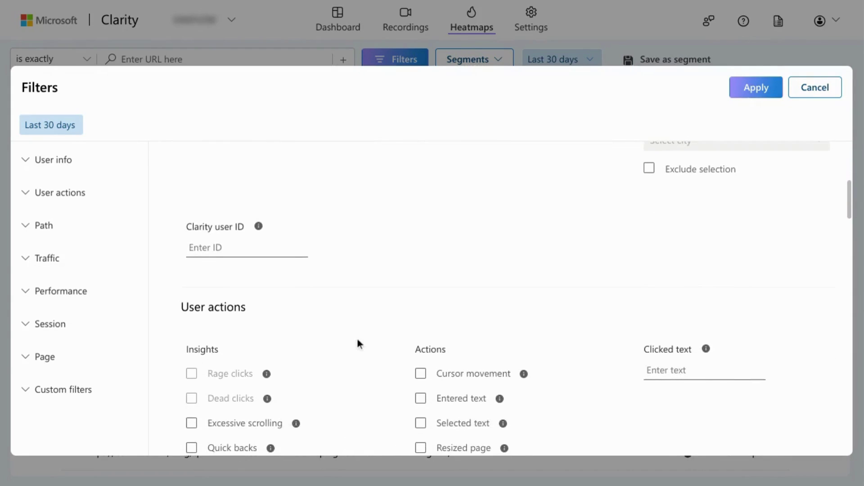
{"action": "scroll", "coordinate": [338, 328], "scroll_direction": "down", "scroll_amount": 2}
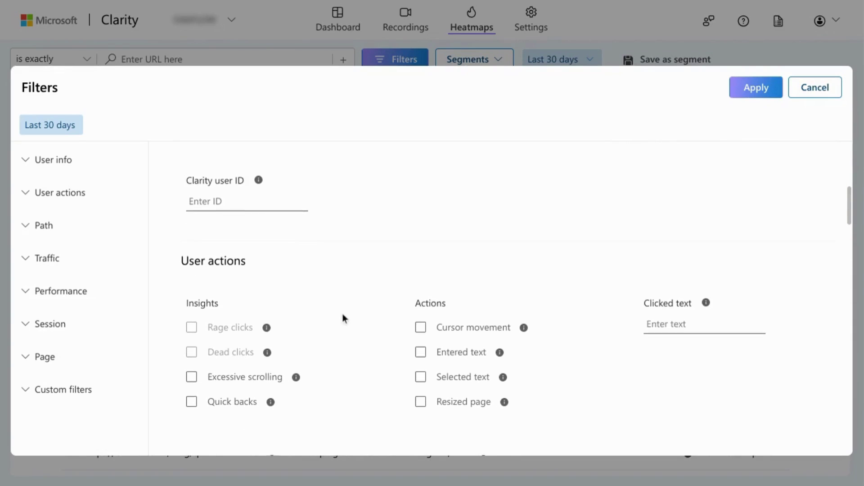
{"action": "scroll", "coordinate": [285, 246], "scroll_direction": "down", "scroll_amount": 1}
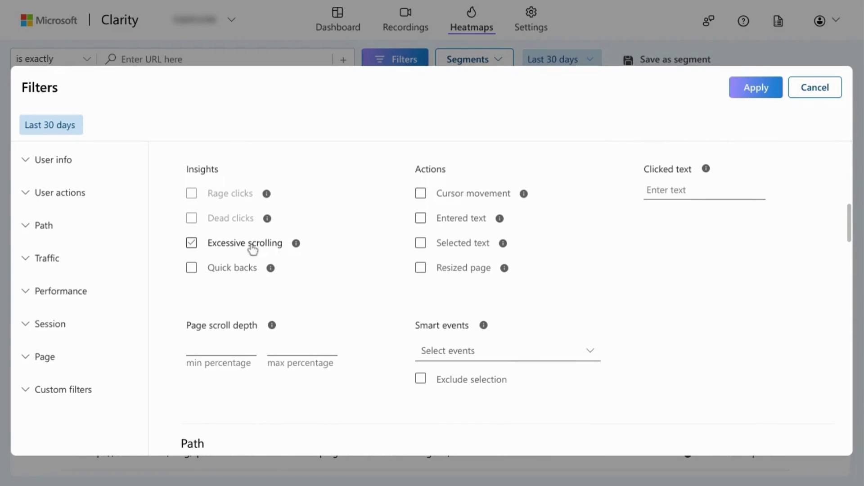
{"action": "left_click", "coordinate": [234, 245]}
{"action": "left_click", "coordinate": [243, 269]}
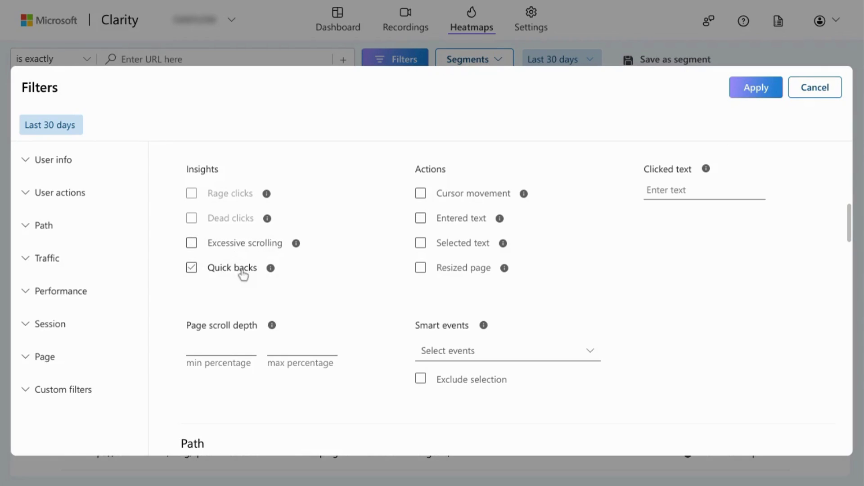
{"action": "scroll", "coordinate": [361, 285], "scroll_direction": "down", "scroll_amount": 2}
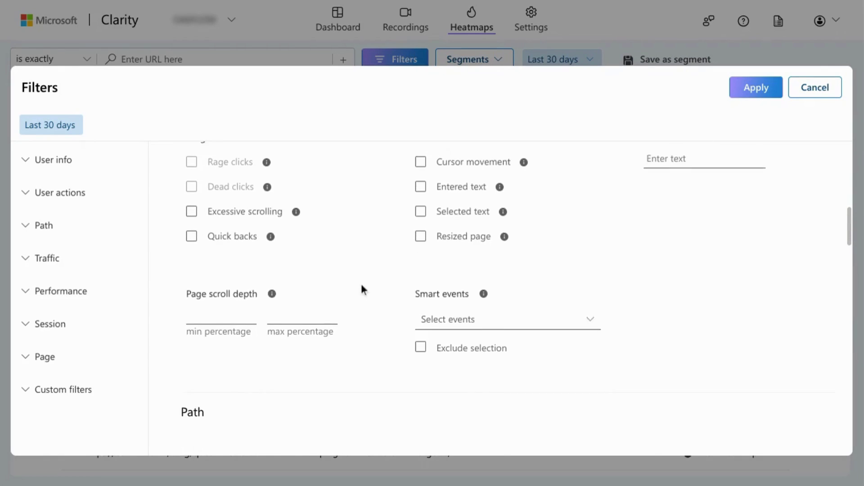
{"action": "scroll", "coordinate": [356, 310], "scroll_direction": "up", "scroll_amount": 4}
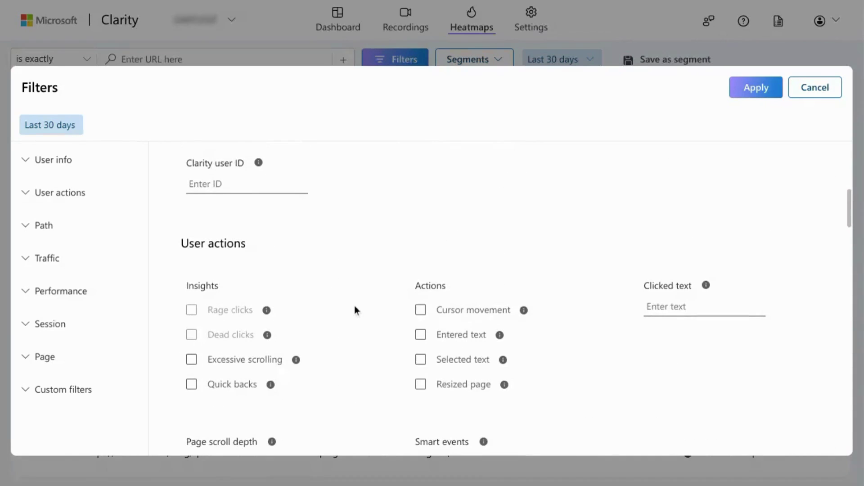
{"action": "scroll", "coordinate": [373, 337], "scroll_direction": "down", "scroll_amount": 3}
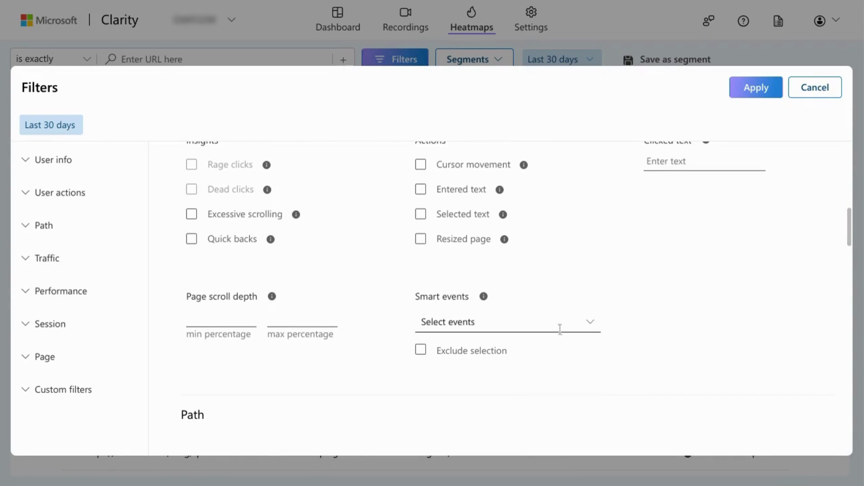
Examine the Path, Traffic and Performance filters, including visited URL, referring site, source, channel and performance score
{"action": "scroll", "coordinate": [559, 328], "scroll_direction": "down", "scroll_amount": 3}
{"action": "scroll", "coordinate": [290, 326], "scroll_direction": "down", "scroll_amount": 2}
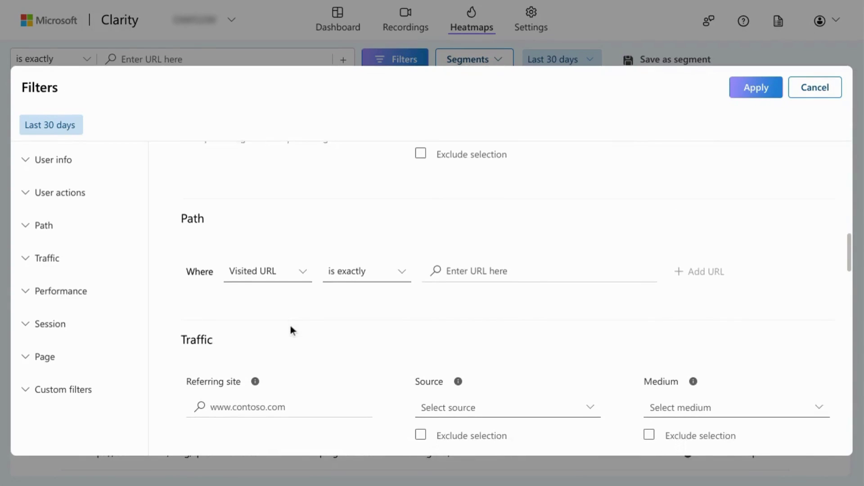
{"action": "scroll", "coordinate": [268, 315], "scroll_direction": "down", "scroll_amount": 1}
{"action": "scroll", "coordinate": [267, 317], "scroll_direction": "down", "scroll_amount": 2}
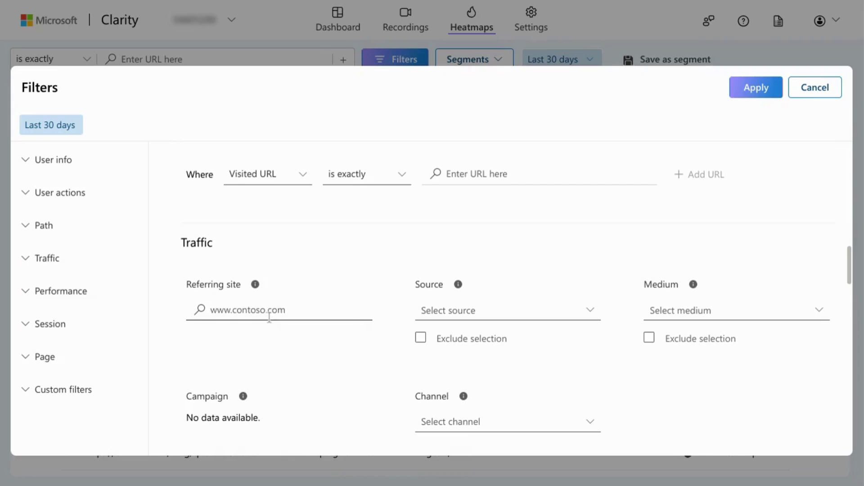
{"action": "scroll", "coordinate": [313, 330], "scroll_direction": "down", "scroll_amount": 1}
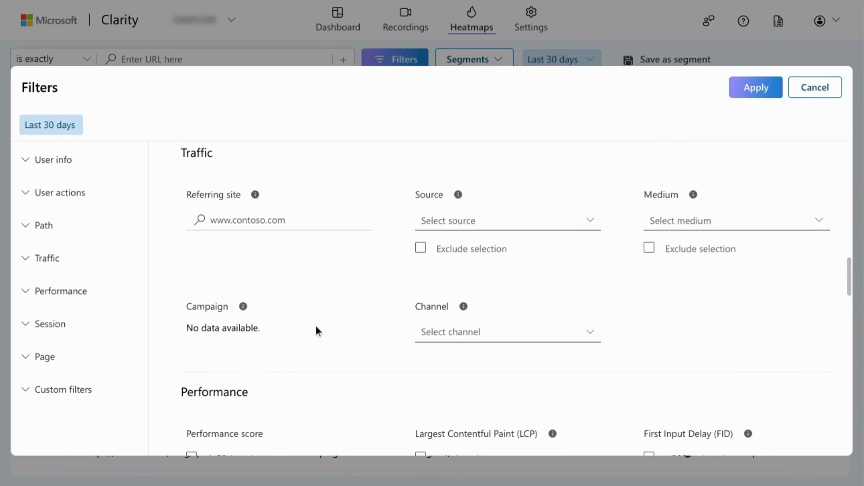
{"action": "scroll", "coordinate": [323, 333], "scroll_direction": "down", "scroll_amount": 1}
{"action": "scroll", "coordinate": [324, 332], "scroll_direction": "down", "scroll_amount": 3}
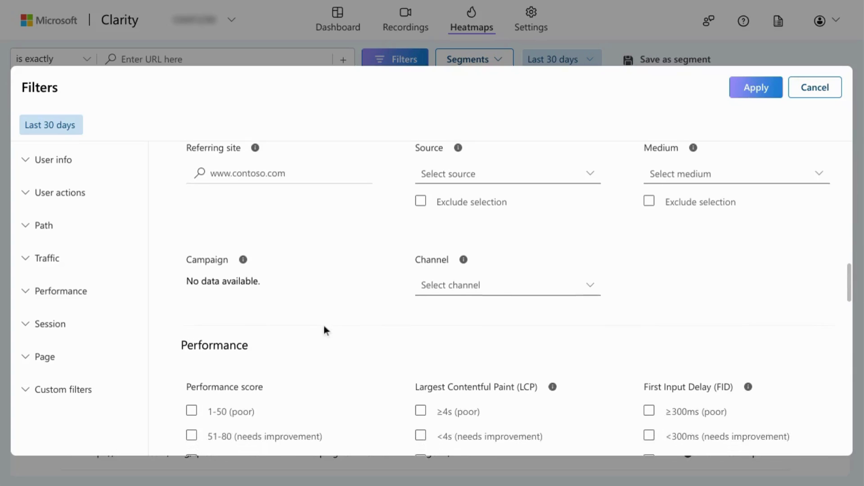
{"action": "left_click", "coordinate": [321, 326]}
{"action": "scroll", "coordinate": [309, 328], "scroll_direction": "down", "scroll_amount": 3}
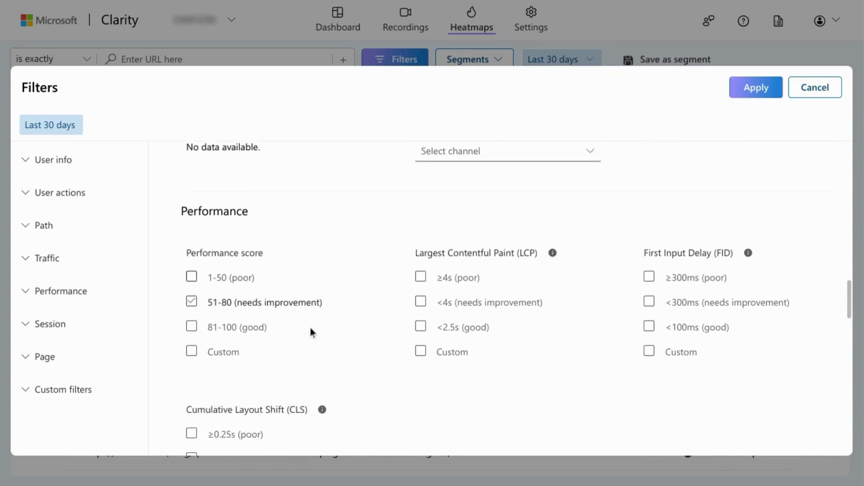
{"action": "scroll", "coordinate": [354, 340], "scroll_direction": "down", "scroll_amount": 7}
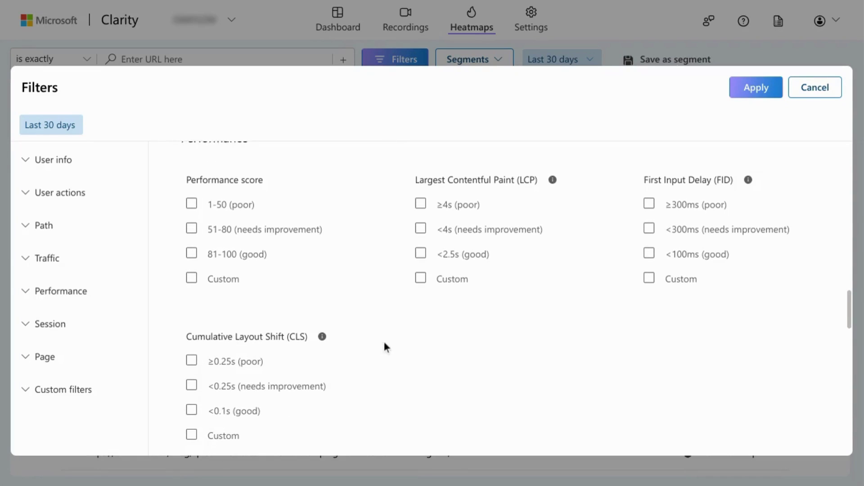
Examine the Session, Page and Custom filters, then close the filters without applying anything
{"action": "scroll", "coordinate": [365, 327], "scroll_direction": "down", "scroll_amount": 1}
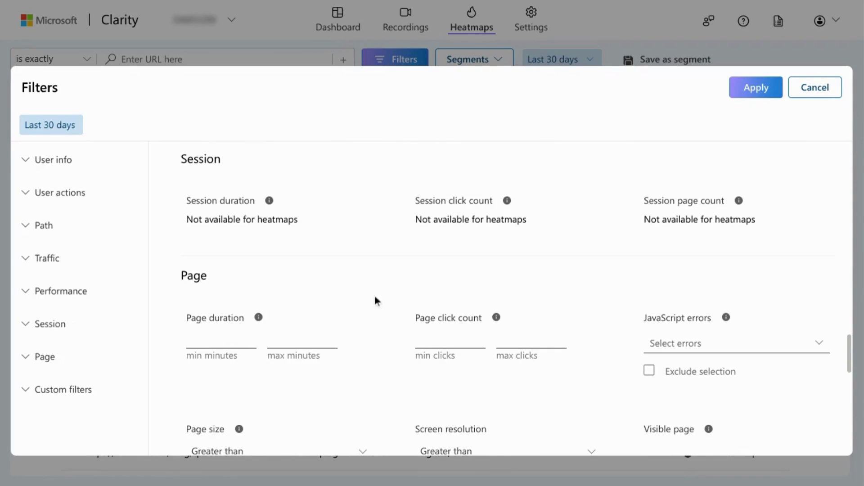
{"action": "scroll", "coordinate": [379, 296], "scroll_direction": "down", "scroll_amount": 2}
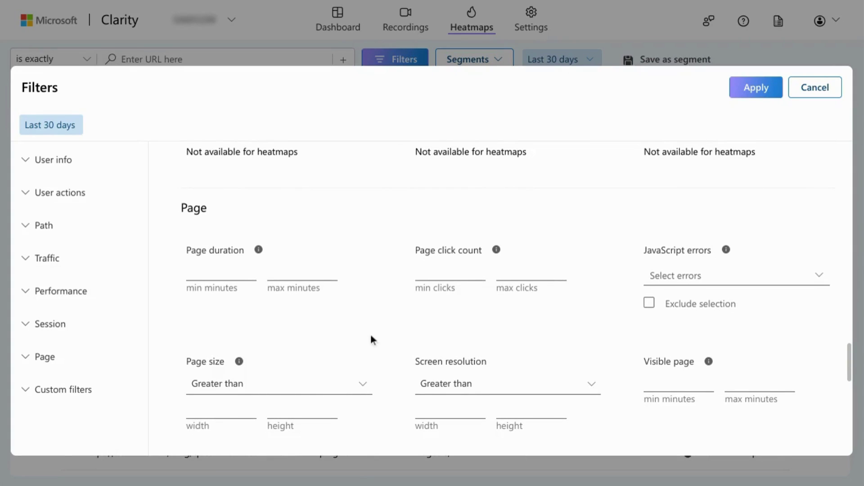
{"action": "scroll", "coordinate": [371, 338], "scroll_direction": "up", "scroll_amount": 1}
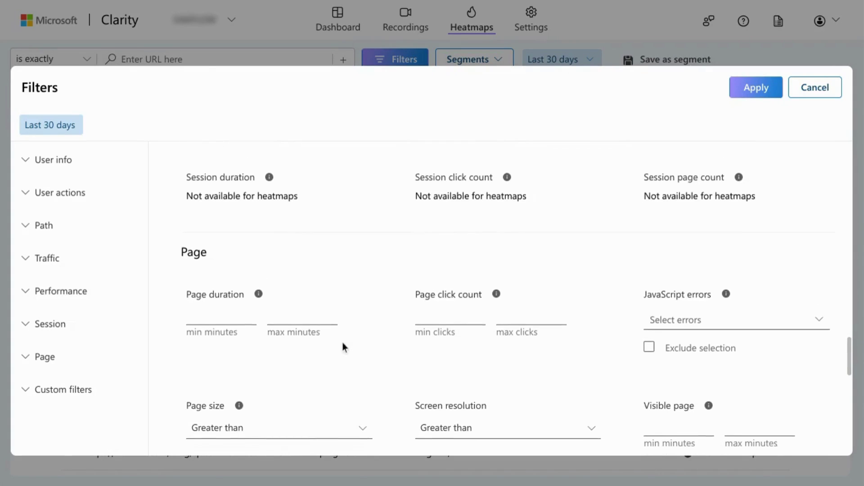
{"action": "scroll", "coordinate": [342, 344], "scroll_direction": "down", "scroll_amount": 5}
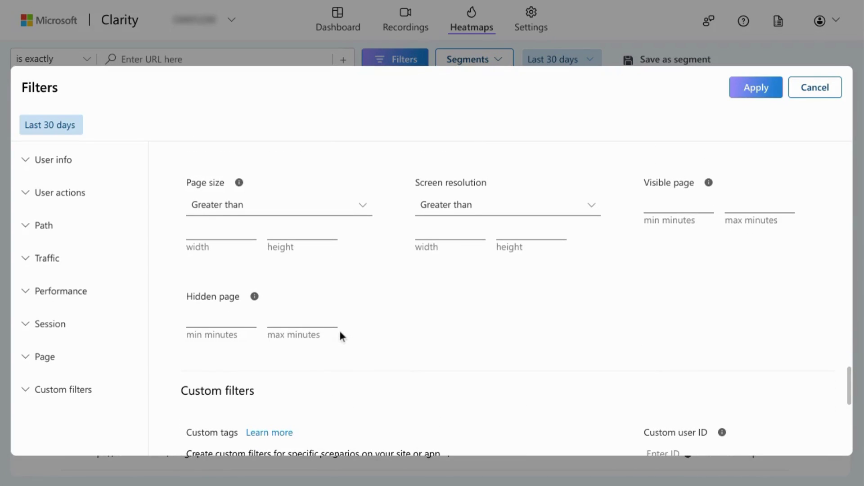
{"action": "scroll", "coordinate": [340, 336], "scroll_direction": "down", "scroll_amount": 4}
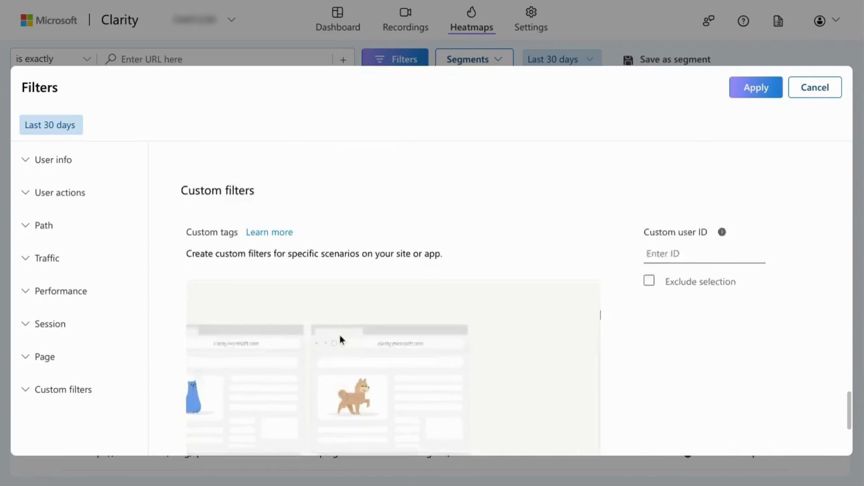
{"action": "scroll", "coordinate": [340, 335], "scroll_direction": "down", "scroll_amount": 4}
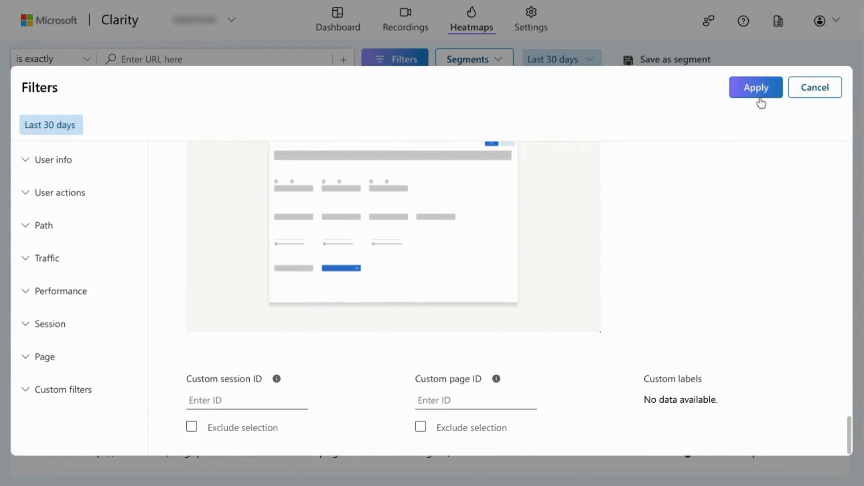
{"action": "left_click", "coordinate": [808, 94]}
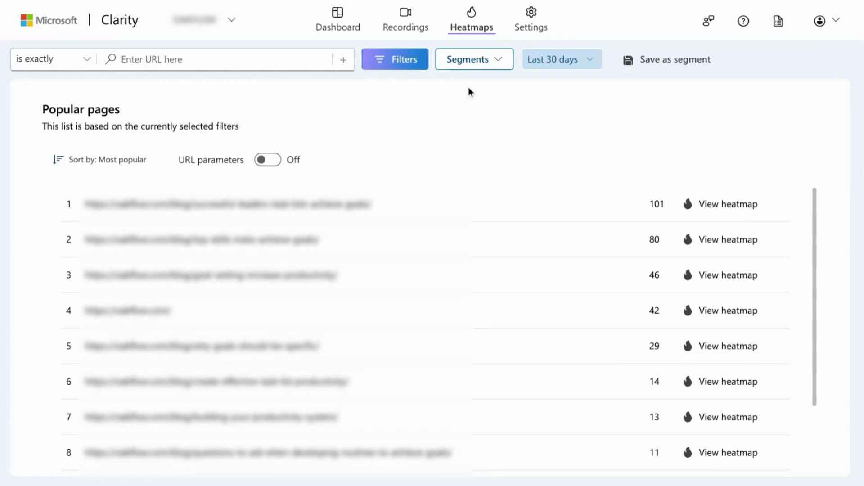
View the project's saved segments and the instructions for creating one, then close the overview
{"action": "left_click", "coordinate": [483, 64]}
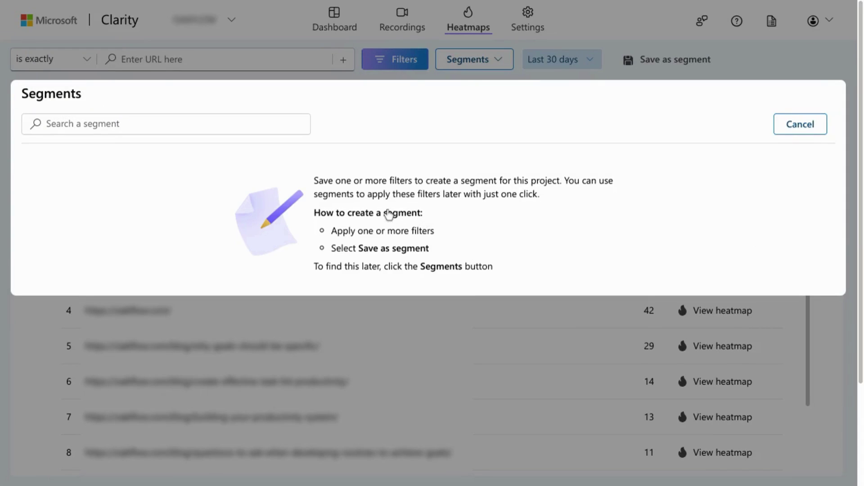
{"action": "left_click", "coordinate": [511, 353]}
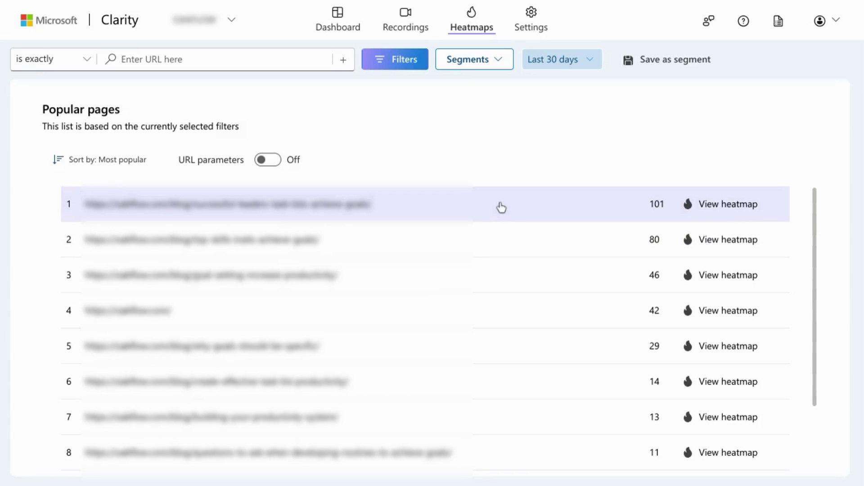
Open the heatmap of the first page in the popular pages list and switch it to the mobile device view
{"action": "left_click", "coordinate": [501, 208]}
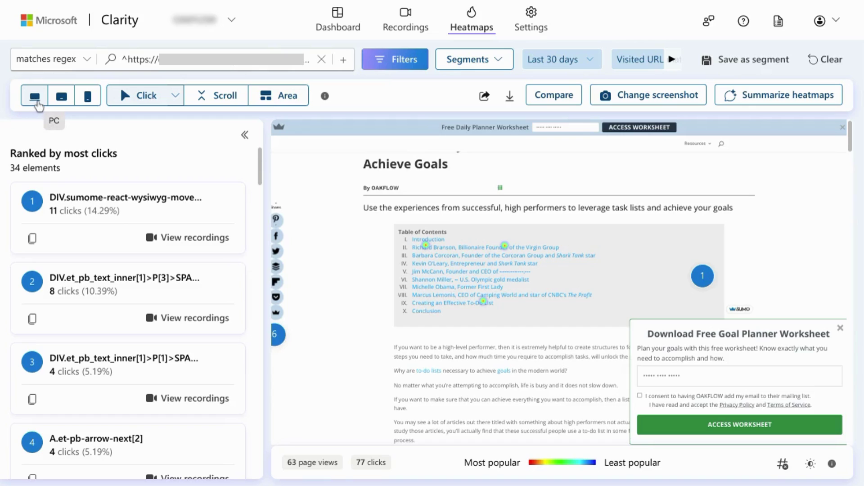
{"action": "mouse_move", "coordinate": [360, 194]}
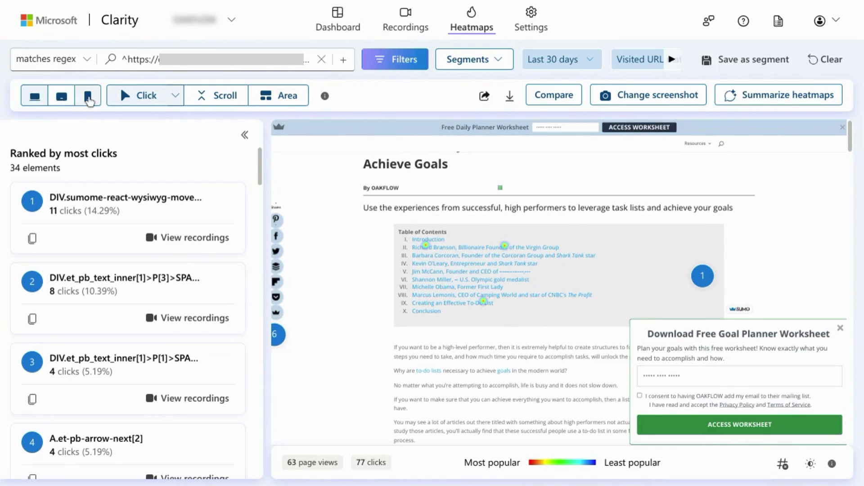
{"action": "left_click", "coordinate": [89, 100]}
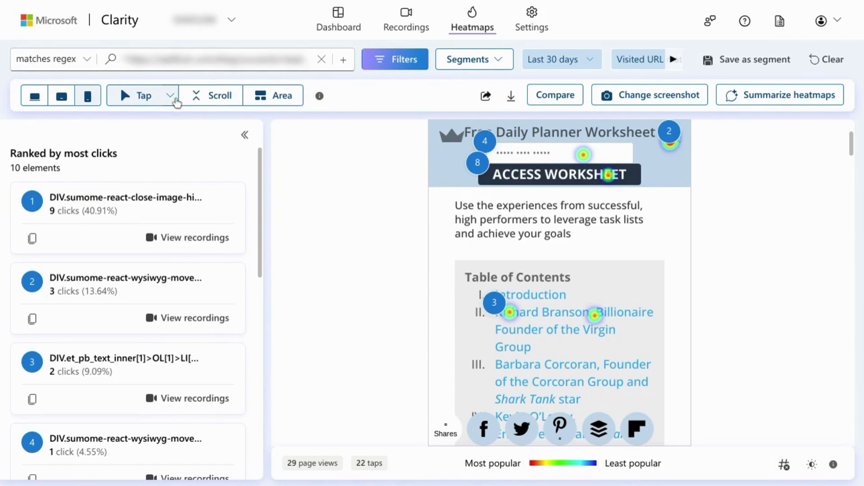
Show all taps on the mobile heatmap, then switch the tap type to last taps
{"action": "left_click", "coordinate": [172, 99]}
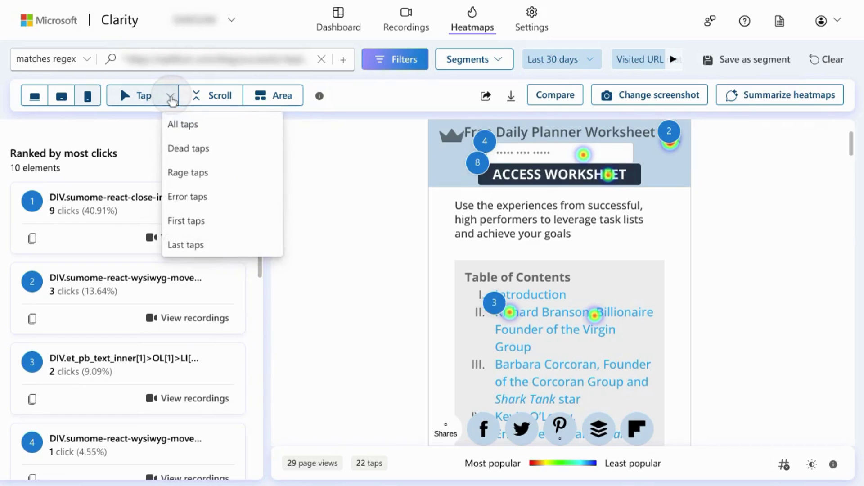
{"action": "left_click", "coordinate": [182, 124]}
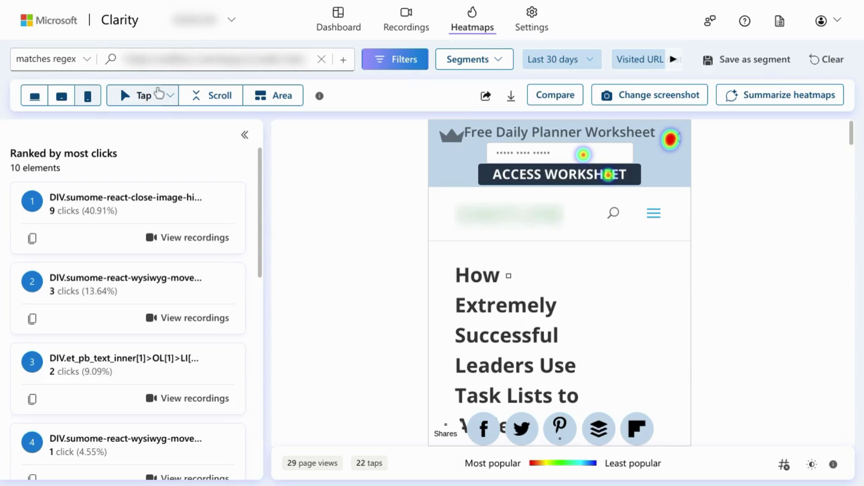
{"action": "left_click", "coordinate": [169, 101]}
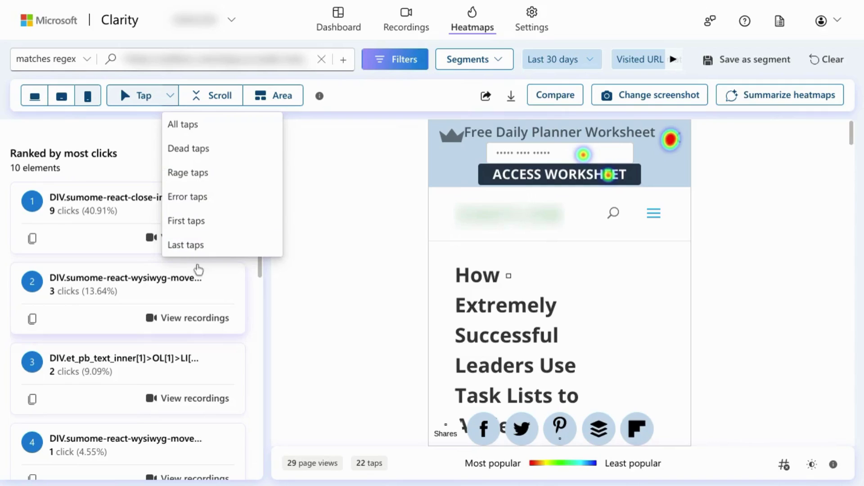
{"action": "left_click", "coordinate": [196, 246]}
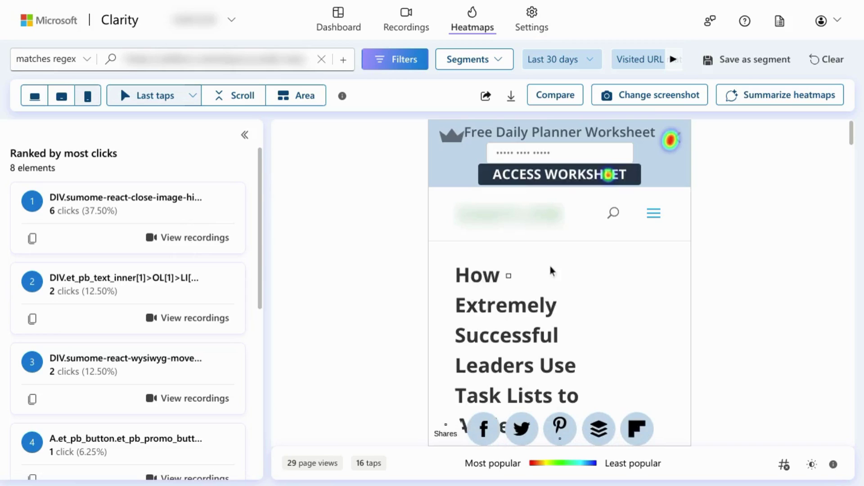
Check the click data of the worksheet banner's elements on mobile and of the top-ranked element in the desktop click heatmap
{"action": "mouse_move", "coordinate": [566, 178]}
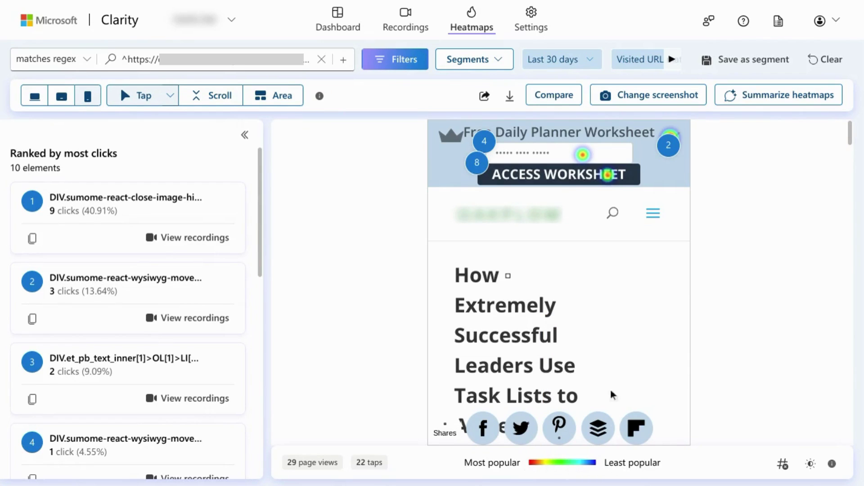
{"action": "mouse_move", "coordinate": [585, 161]}
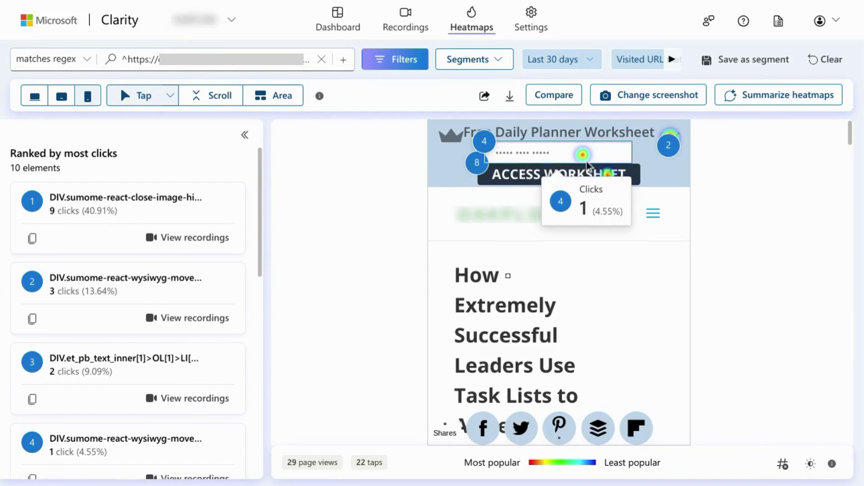
{"action": "mouse_move", "coordinate": [635, 176]}
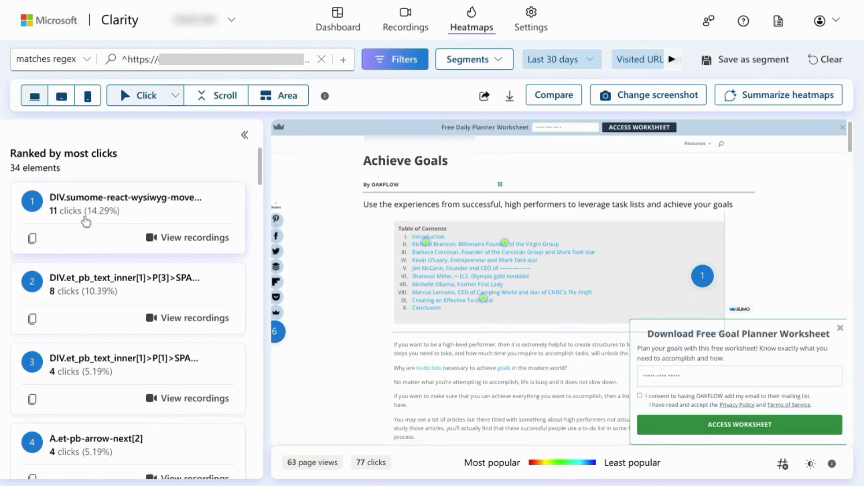
{"action": "left_click", "coordinate": [74, 225]}
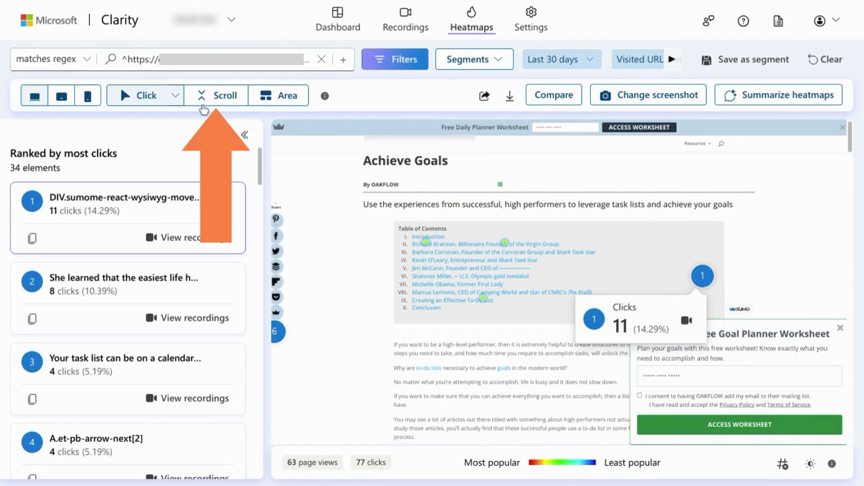
Switch to the scroll heatmap and examine the share of users reaching each depth down to the comment form
{"action": "left_click", "coordinate": [211, 103]}
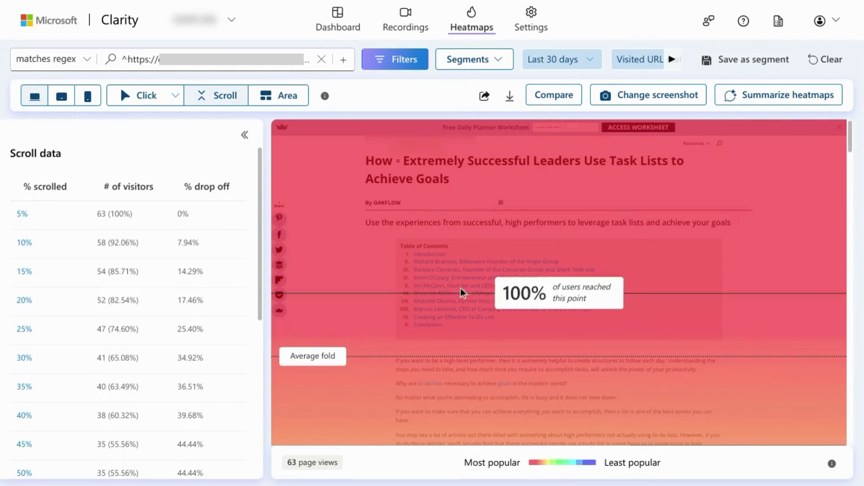
{"action": "scroll", "coordinate": [423, 306], "scroll_direction": "down", "scroll_amount": 3}
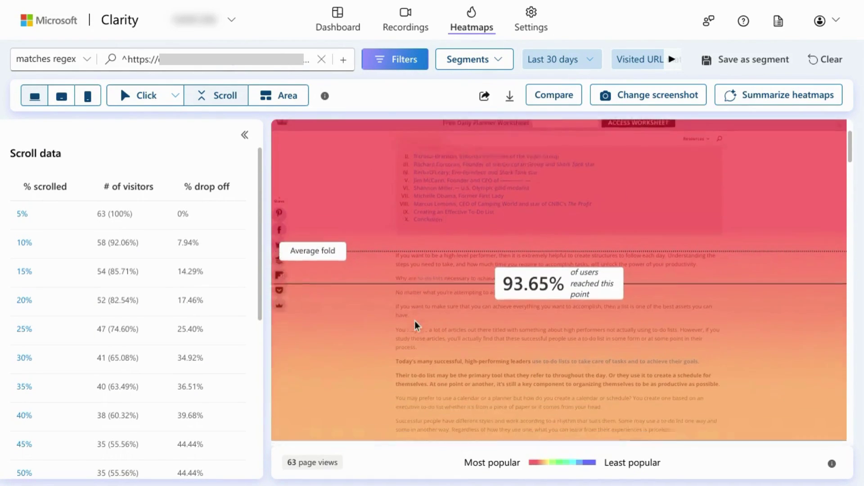
{"action": "scroll", "coordinate": [415, 324], "scroll_direction": "down", "scroll_amount": 6}
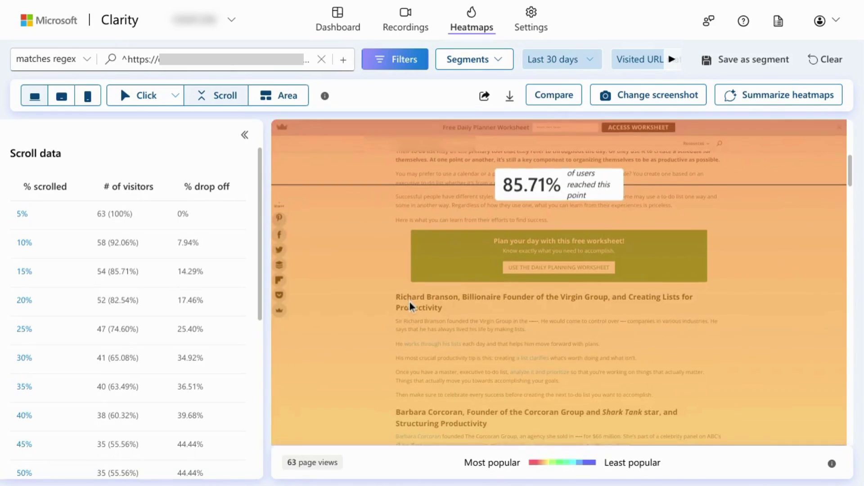
{"action": "scroll", "coordinate": [411, 306], "scroll_direction": "down", "scroll_amount": 10}
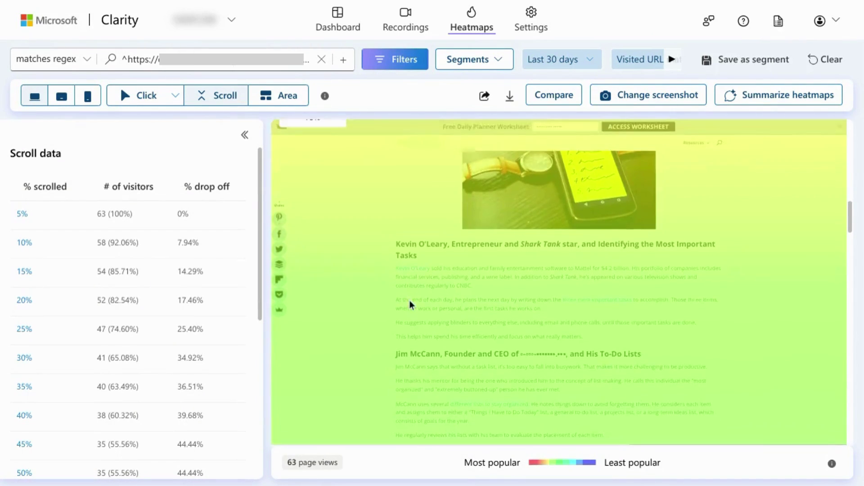
{"action": "scroll", "coordinate": [411, 305], "scroll_direction": "down", "scroll_amount": 12}
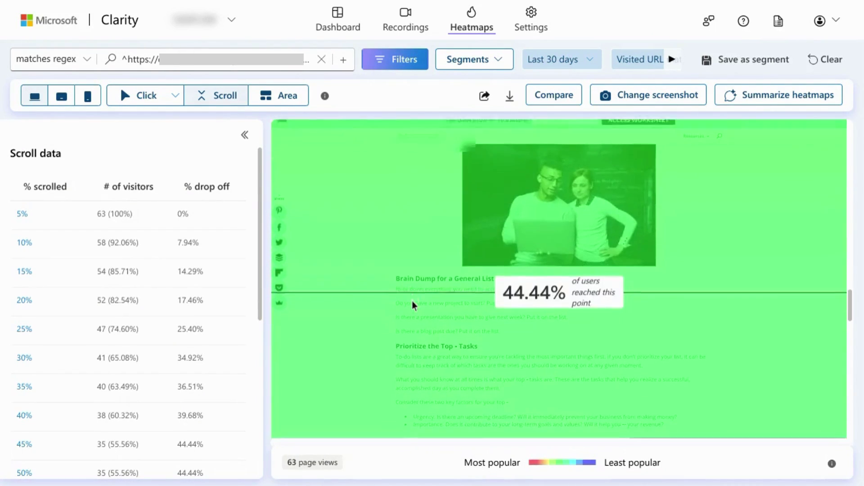
{"action": "scroll", "coordinate": [413, 305], "scroll_direction": "down", "scroll_amount": 10}
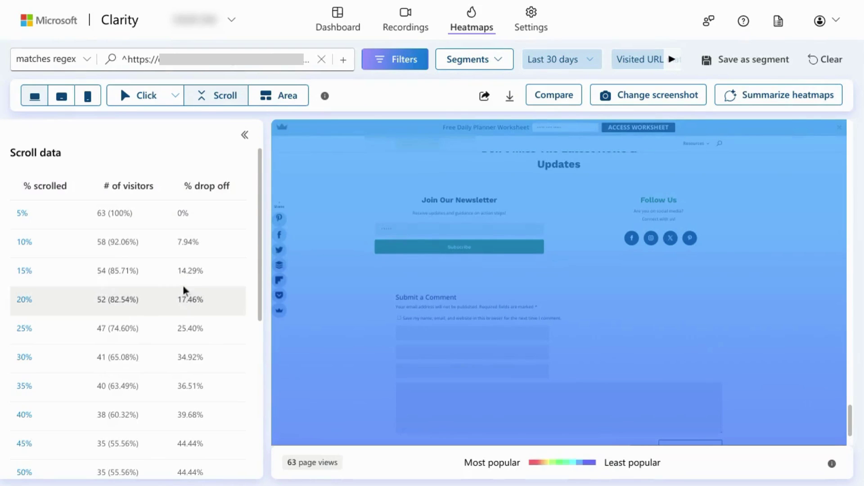
{"action": "scroll", "coordinate": [198, 360], "scroll_direction": "down", "scroll_amount": 1}
{"action": "scroll", "coordinate": [244, 332], "scroll_direction": "up", "scroll_amount": 2}
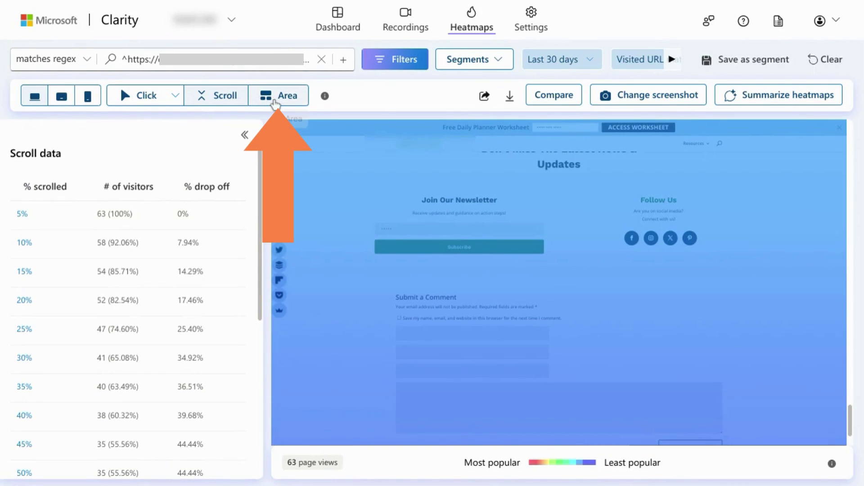
Switch to the area heatmap and examine the clicks and CTR of the highlighted areas down the page
{"action": "left_click", "coordinate": [276, 103]}
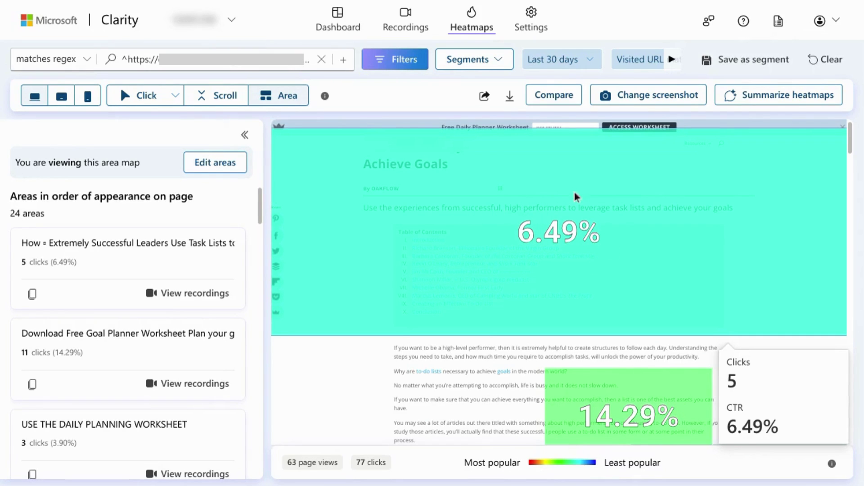
{"action": "scroll", "coordinate": [549, 283], "scroll_direction": "down", "scroll_amount": 3}
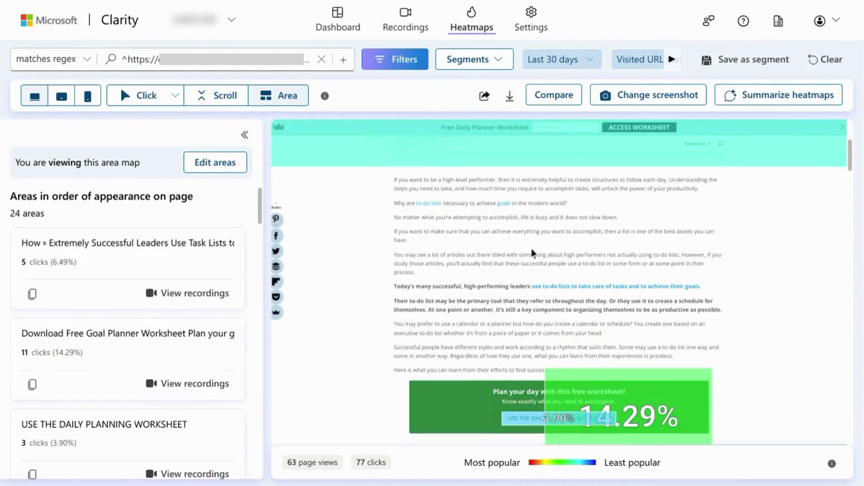
{"action": "scroll", "coordinate": [443, 222], "scroll_direction": "down", "scroll_amount": 5}
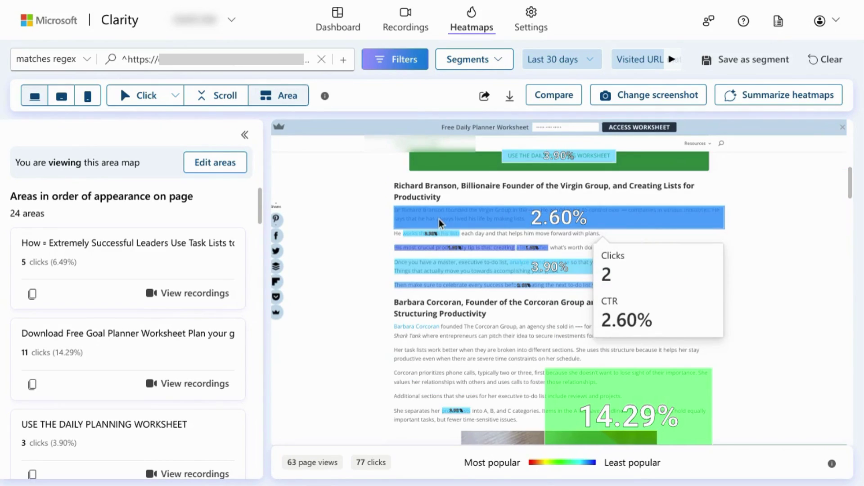
{"action": "mouse_move", "coordinate": [508, 265]}
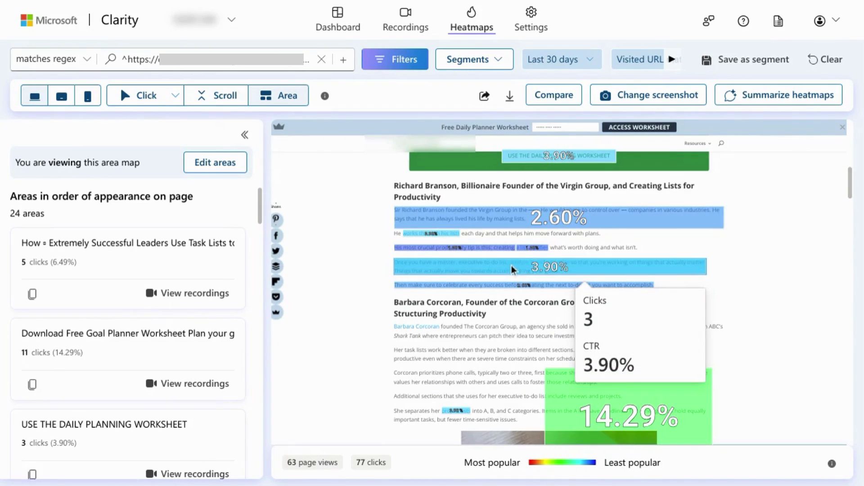
{"action": "scroll", "coordinate": [497, 308], "scroll_direction": "down", "scroll_amount": 1}
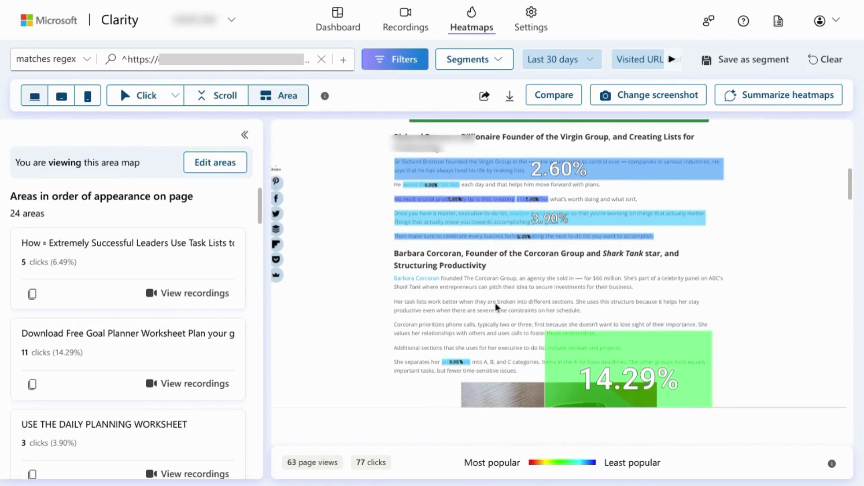
{"action": "mouse_move", "coordinate": [648, 412]}
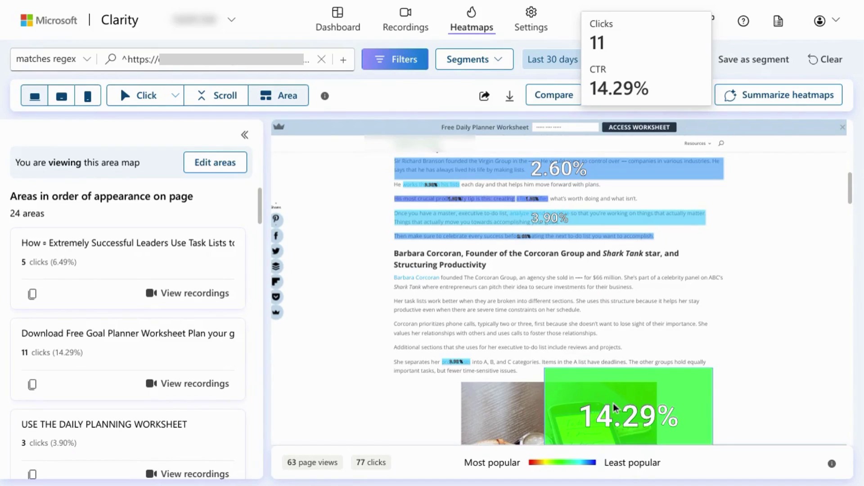
{"action": "scroll", "coordinate": [616, 407], "scroll_direction": "down", "scroll_amount": 5}
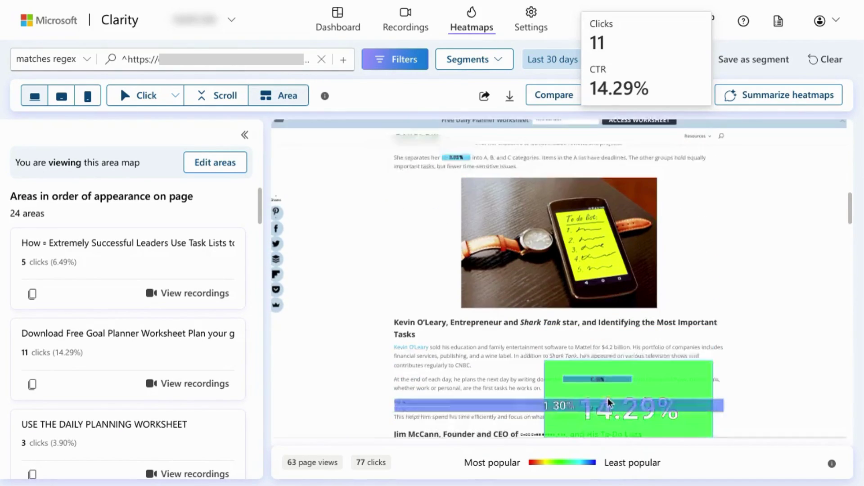
{"action": "scroll", "coordinate": [603, 396], "scroll_direction": "down", "scroll_amount": 6}
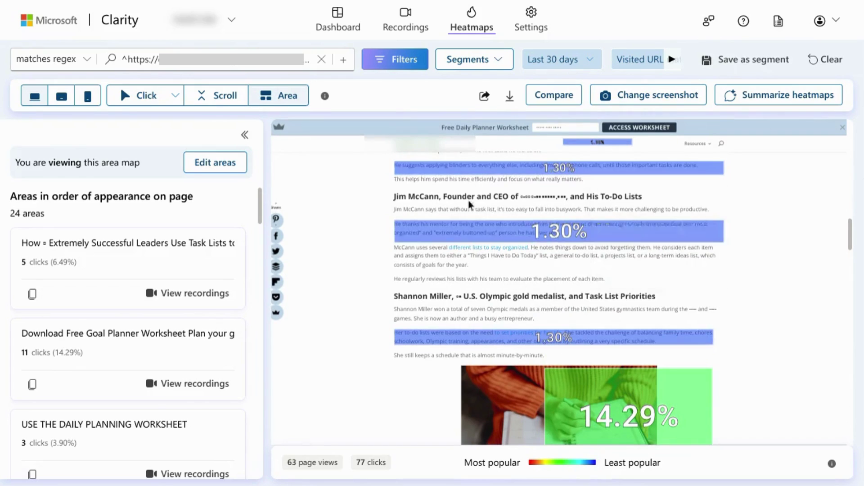
{"action": "scroll", "coordinate": [471, 205], "scroll_direction": "down", "scroll_amount": 10}
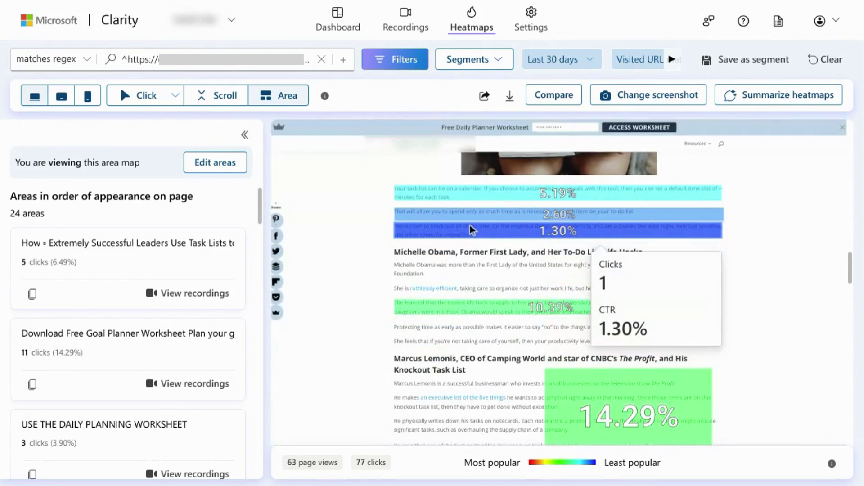
{"action": "scroll", "coordinate": [470, 230], "scroll_direction": "down", "scroll_amount": 15}
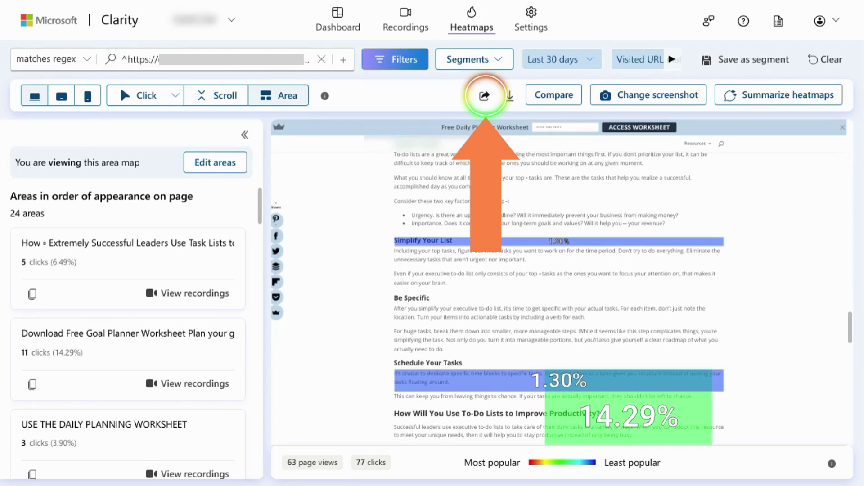
View the heatmap's link and email sharing options, cancel without sending, and start the heatmap download
{"action": "left_click", "coordinate": [483, 95]}
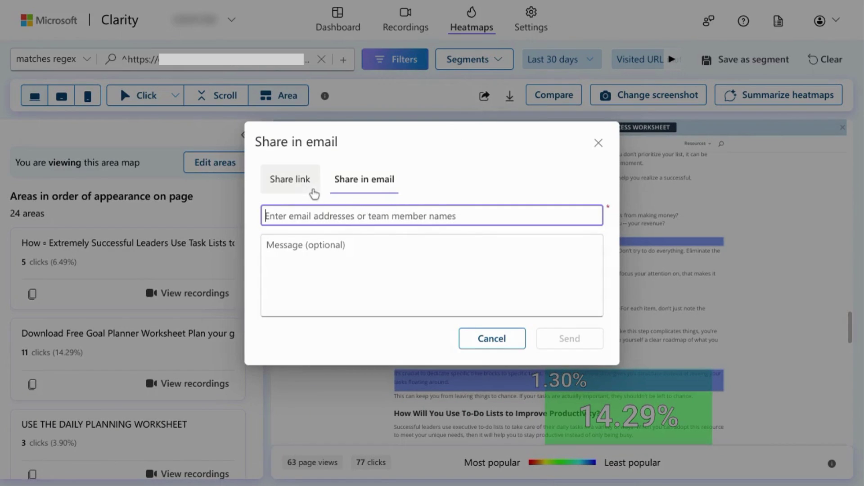
{"action": "left_click", "coordinate": [301, 182]}
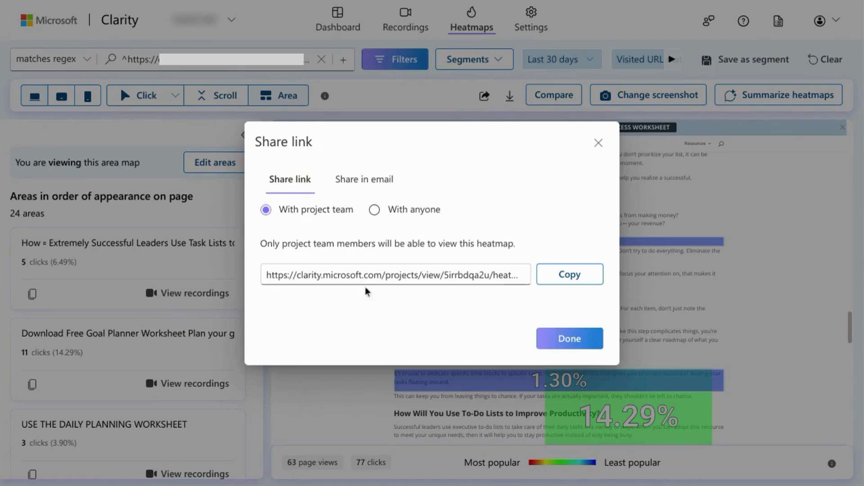
{"action": "left_click", "coordinate": [375, 185]}
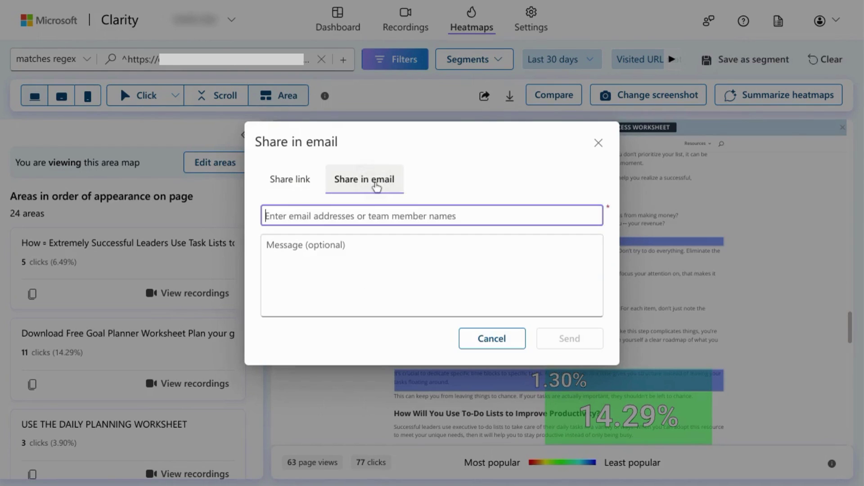
{"action": "left_click", "coordinate": [503, 339]}
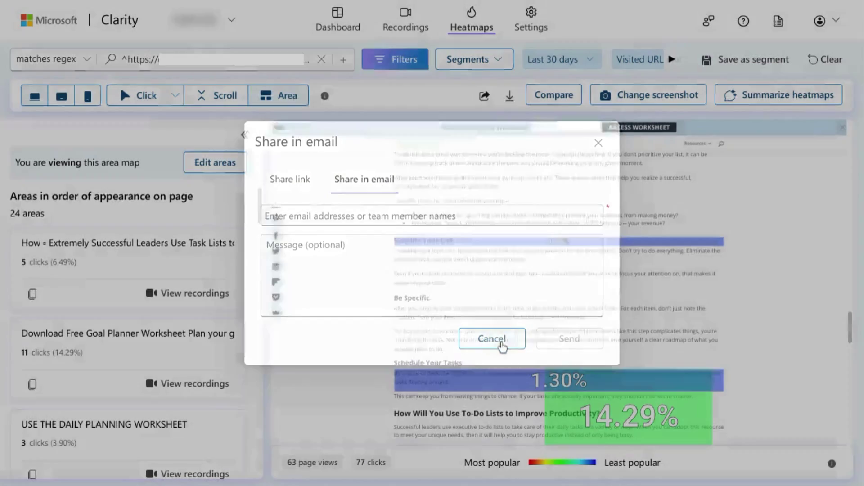
{"action": "left_click", "coordinate": [510, 97]}
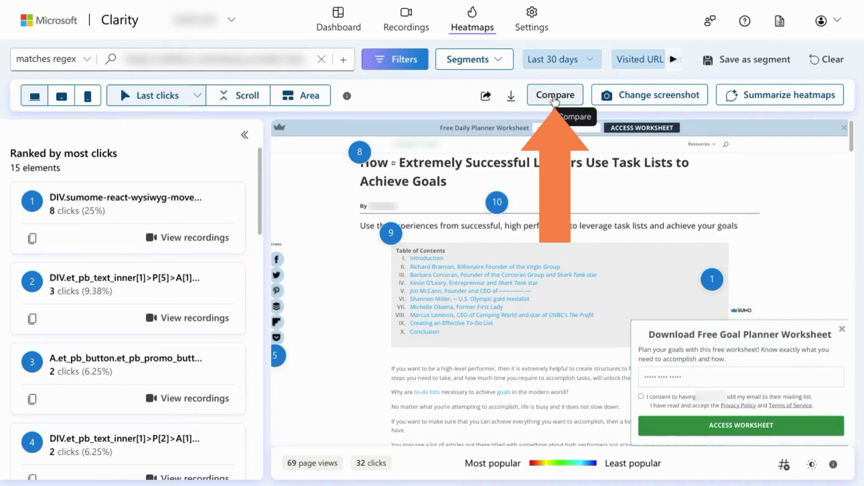
Open the heatmap comparison and view the URL match conditions for the second heatmap, keeping "is exactly"
{"action": "left_click", "coordinate": [555, 100]}
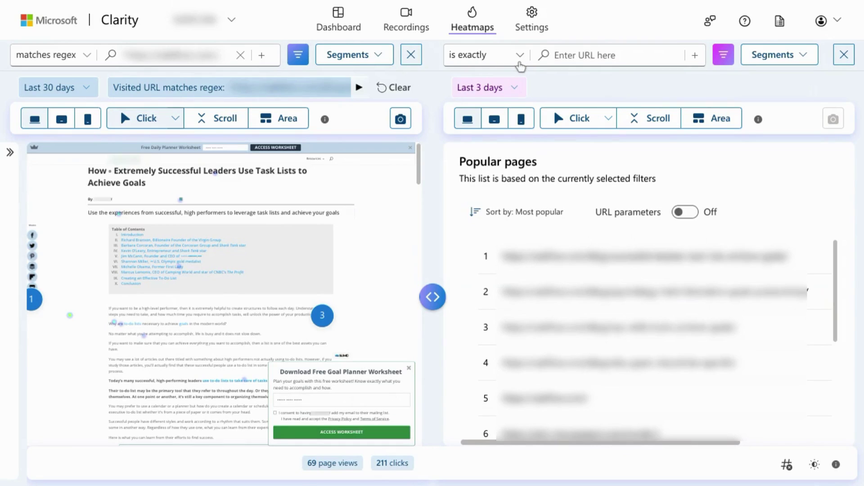
{"action": "left_click", "coordinate": [519, 57]}
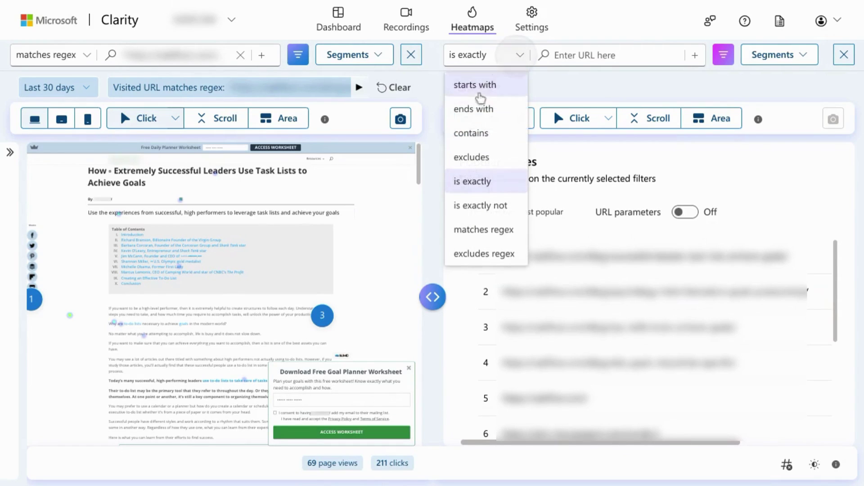
{"action": "left_click", "coordinate": [580, 73]}
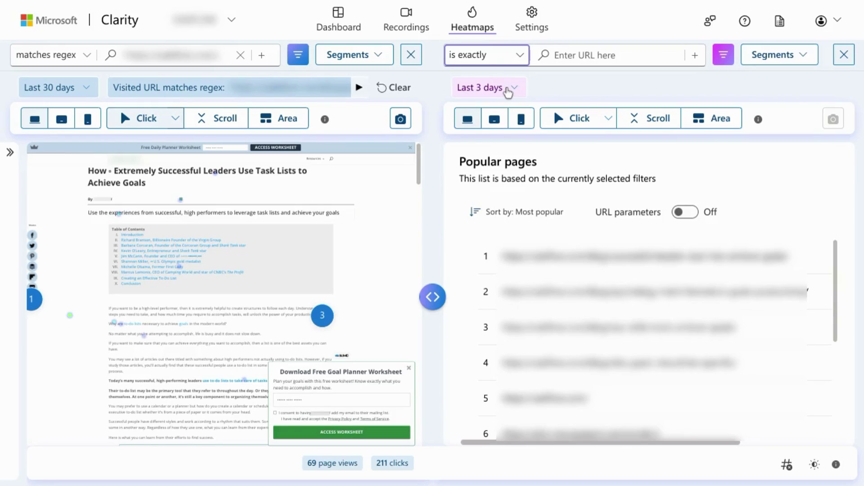
Set the second heatmap's time frame to Last 30 days and load the second page in its popular pages list
{"action": "left_click", "coordinate": [508, 93]}
{"action": "left_click", "coordinate": [474, 191]}
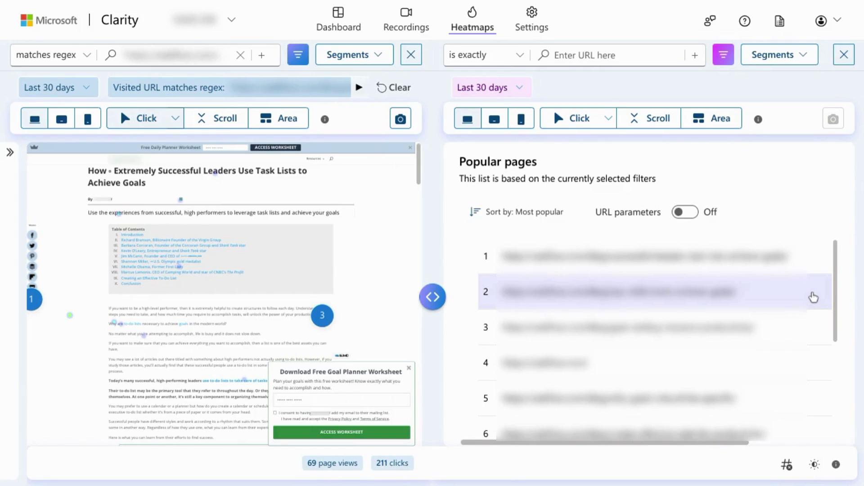
{"action": "left_click", "coordinate": [814, 297]}
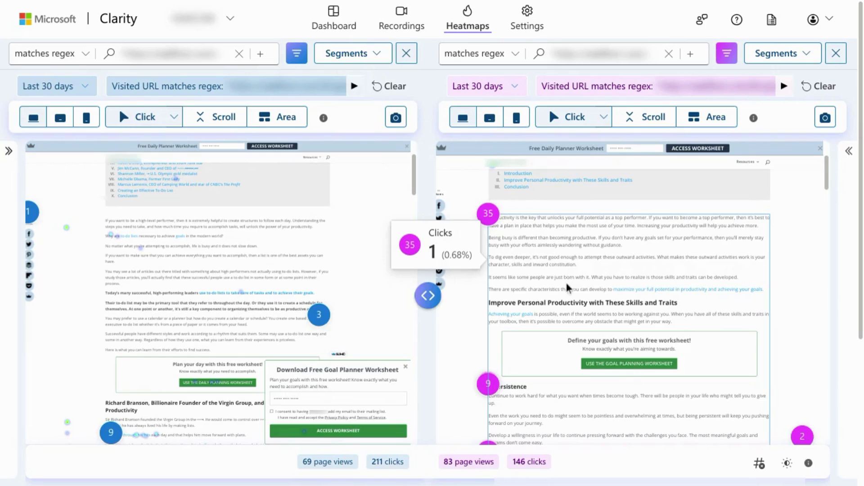
Compare the click distribution on both pages' desktop heatmaps down the article and try the divider between the two views
{"action": "scroll", "coordinate": [257, 245], "scroll_direction": "down", "scroll_amount": 1}
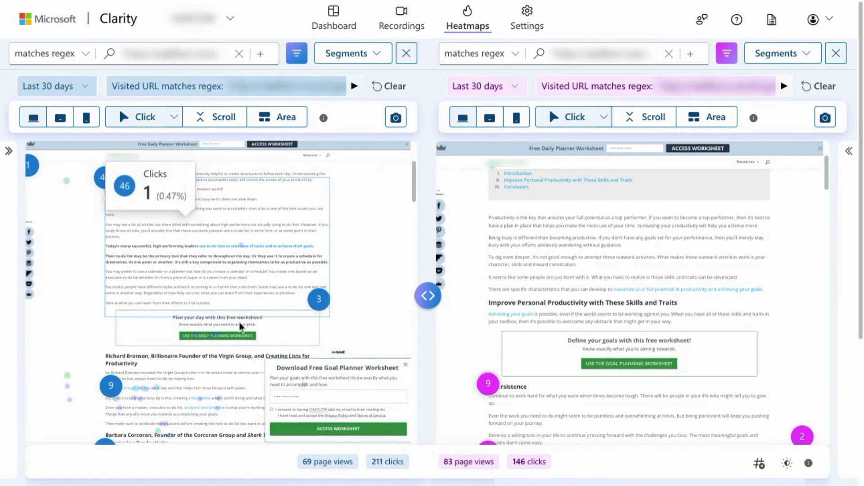
{"action": "mouse_move", "coordinate": [214, 338]}
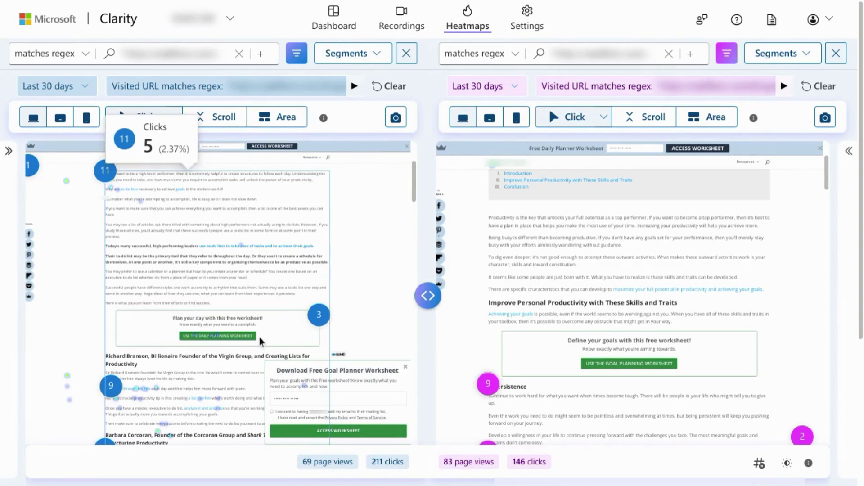
{"action": "scroll", "coordinate": [563, 322], "scroll_direction": "down", "scroll_amount": 1}
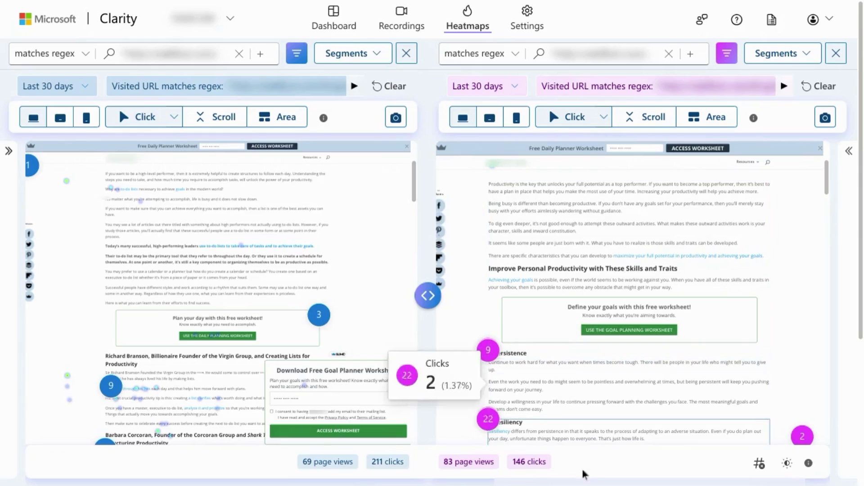
{"action": "left_click", "coordinate": [428, 295]}
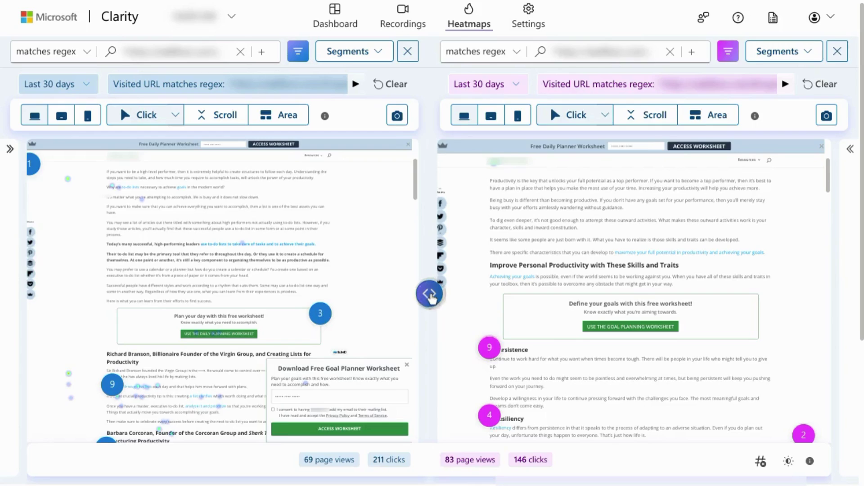
{"action": "mouse_move", "coordinate": [430, 297]}
{"action": "left_mouse_down"}
{"action": "mouse_move", "coordinate": [347, 291]}
{"action": "mouse_move", "coordinate": [518, 292]}
{"action": "mouse_move", "coordinate": [430, 291]}
{"action": "left_mouse_up"}
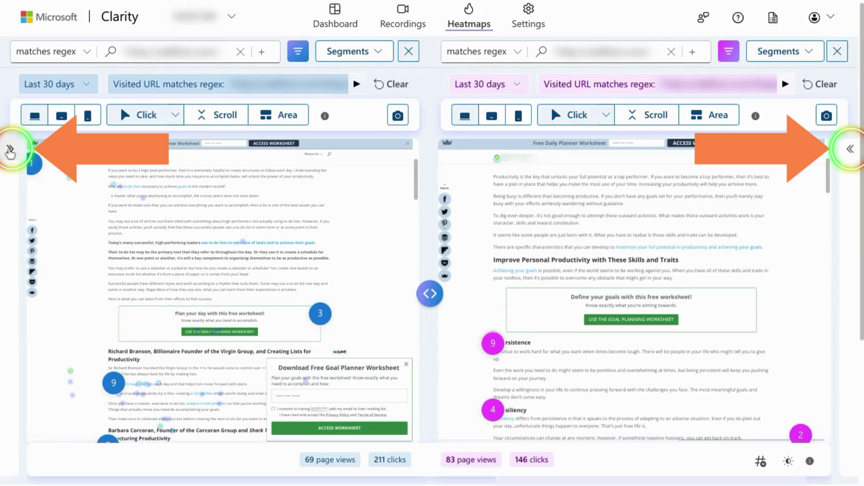
View the list of elements ranked by most clicks for each compared heatmap, collapsing each list after viewing
{"action": "left_click", "coordinate": [10, 151]}
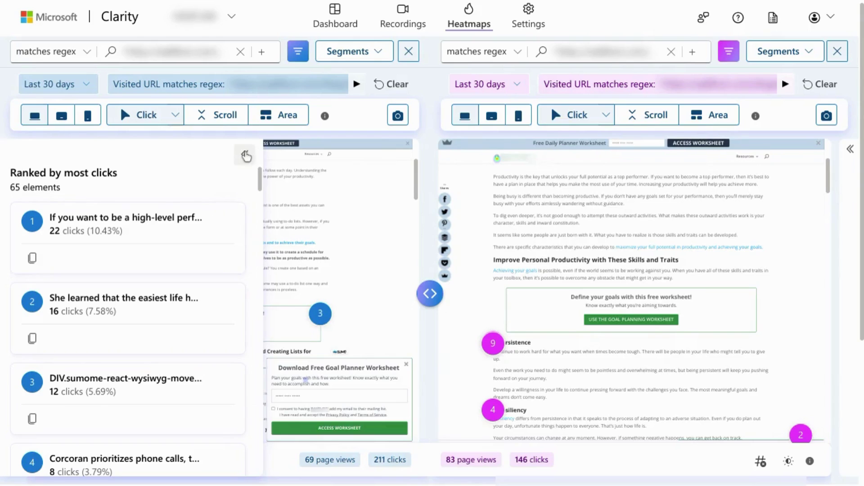
{"action": "left_click", "coordinate": [243, 155]}
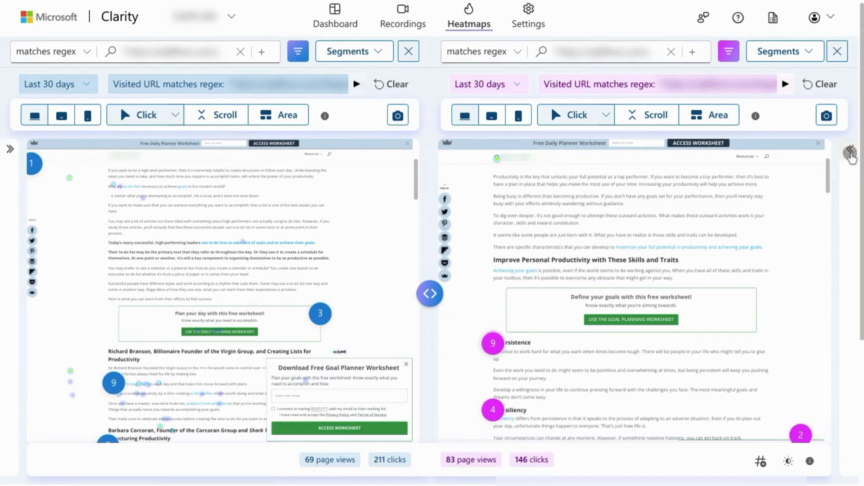
{"action": "left_click", "coordinate": [850, 149]}
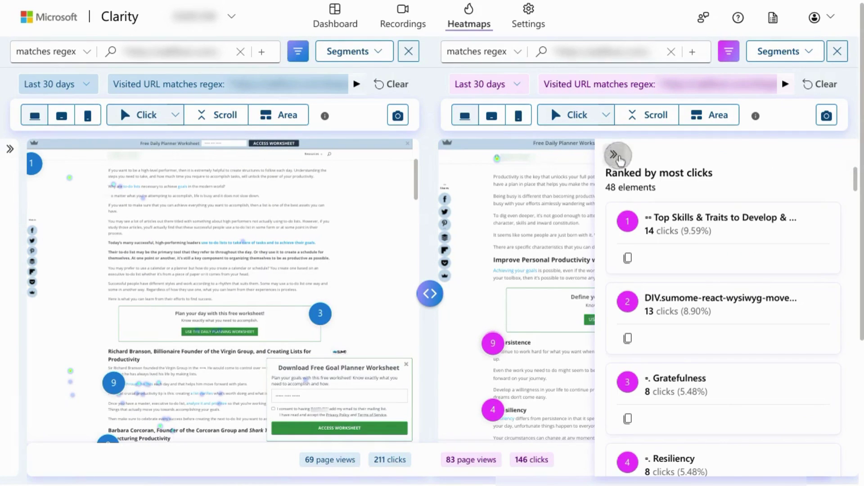
{"action": "left_click", "coordinate": [613, 155]}
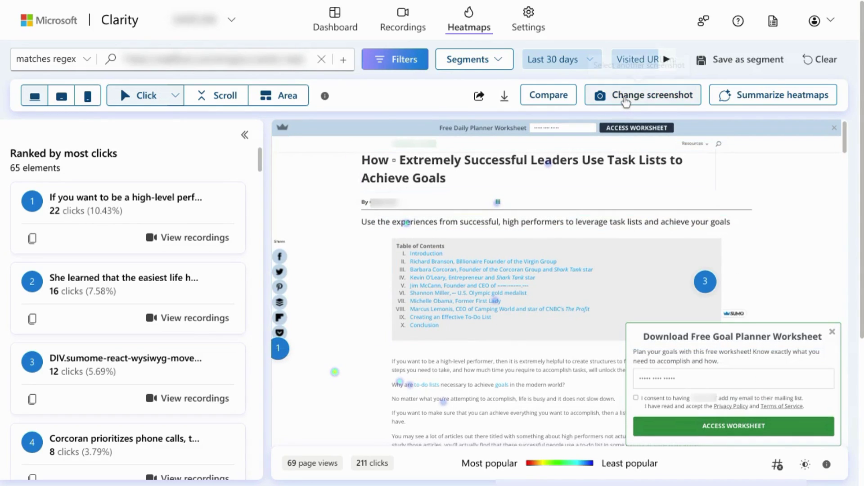
Open the alternative background screenshots for the single click heatmap and browse the available versions without choosing another one
{"action": "left_click", "coordinate": [625, 100]}
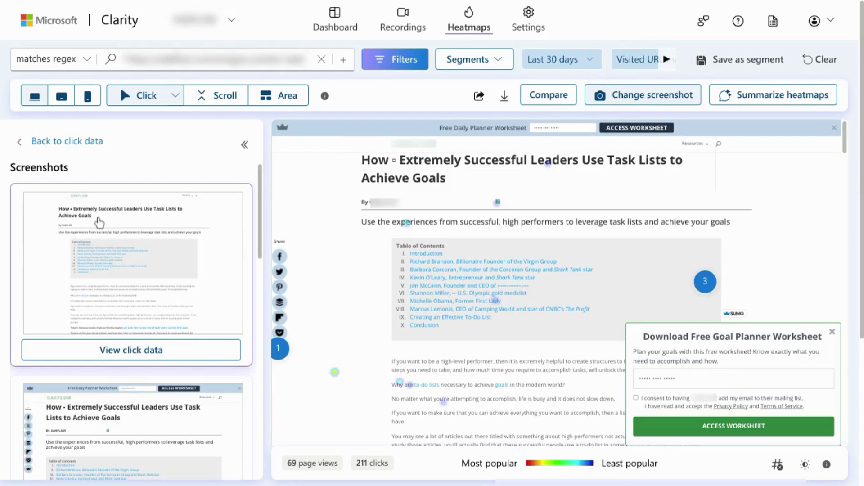
{"action": "scroll", "coordinate": [121, 252], "scroll_direction": "down", "scroll_amount": 3}
{"action": "scroll", "coordinate": [122, 255], "scroll_direction": "down", "scroll_amount": 8}
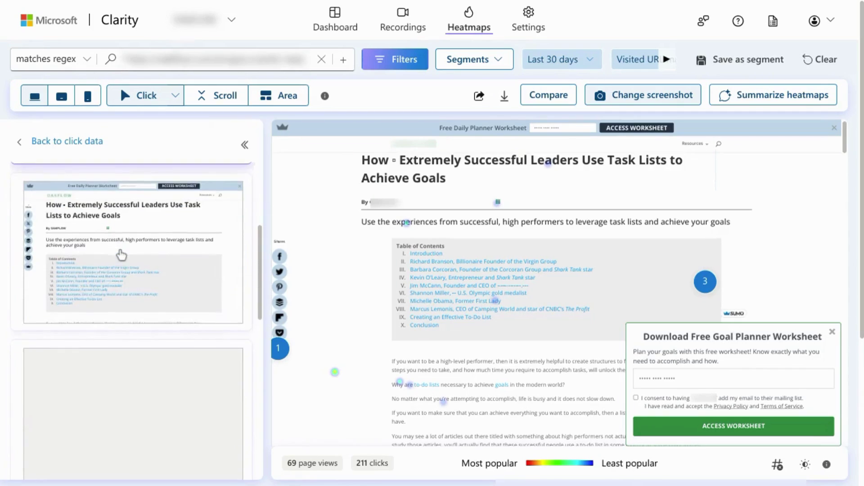
{"action": "scroll", "coordinate": [124, 260], "scroll_direction": "down", "scroll_amount": 5}
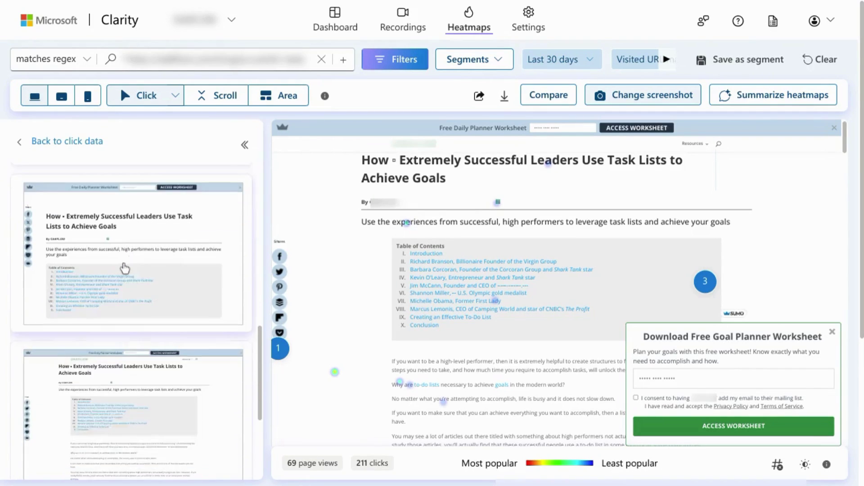
{"action": "scroll", "coordinate": [130, 323], "scroll_direction": "down", "scroll_amount": 2}
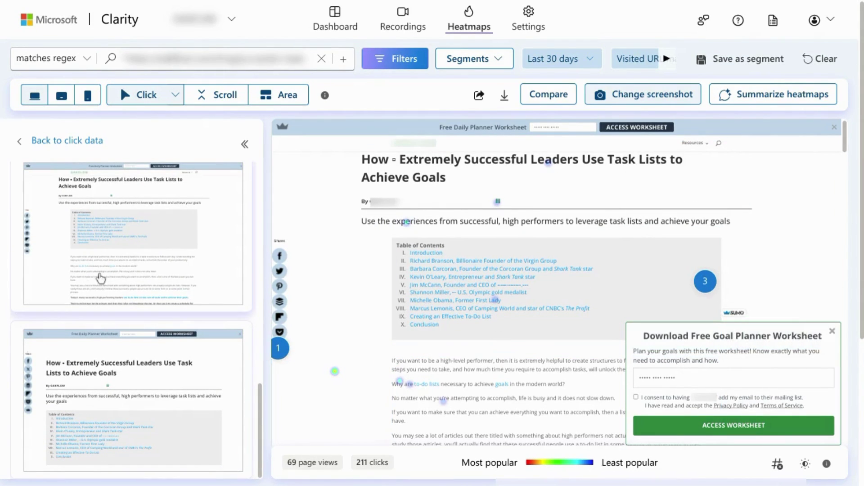
{"action": "scroll", "coordinate": [112, 309], "scroll_direction": "down", "scroll_amount": 7}
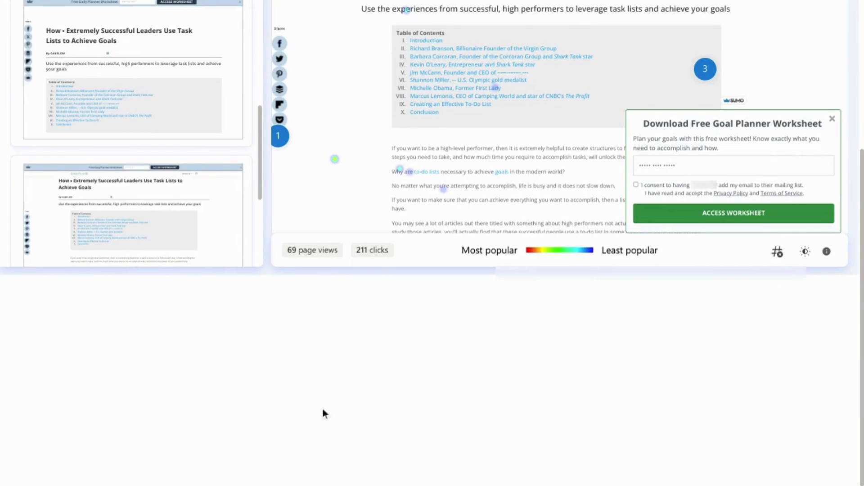
{"action": "scroll", "coordinate": [323, 411], "scroll_direction": "up", "scroll_amount": 7}
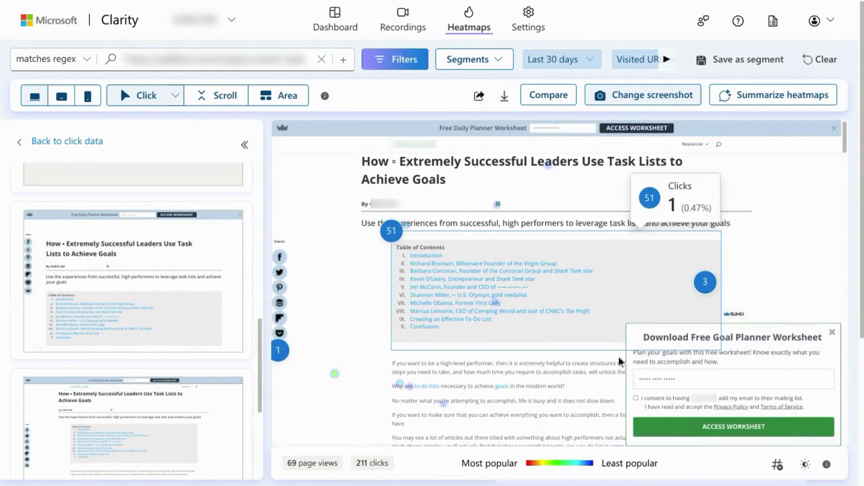
{"action": "scroll", "coordinate": [216, 275], "scroll_direction": "up", "scroll_amount": 5}
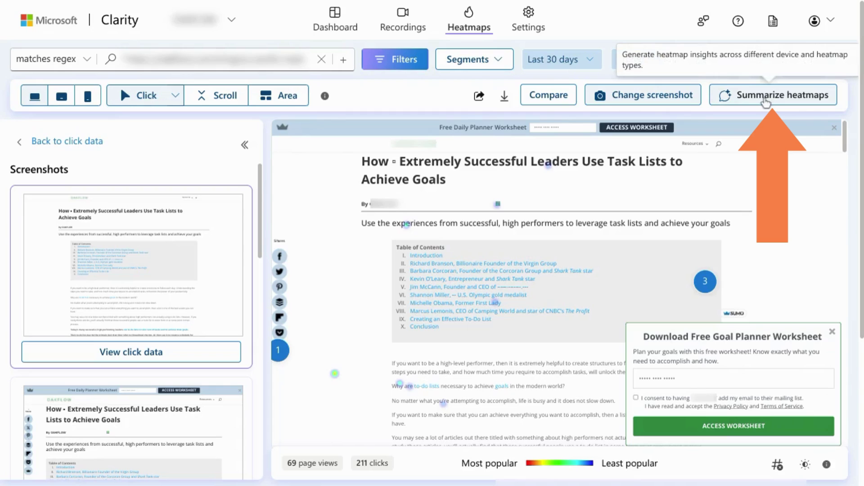
Generate the AI heatmap summary and read its user behaviors and key takeaways
{"action": "left_click", "coordinate": [766, 96]}
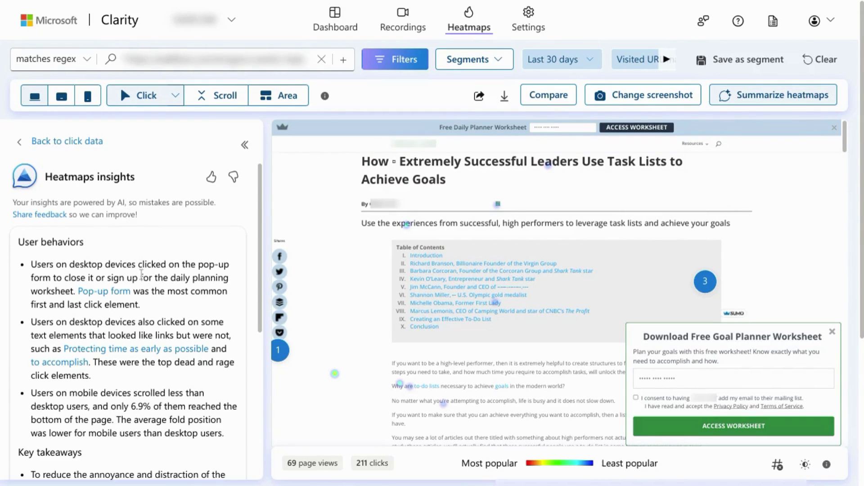
{"action": "scroll", "coordinate": [142, 275], "scroll_direction": "down", "scroll_amount": 5}
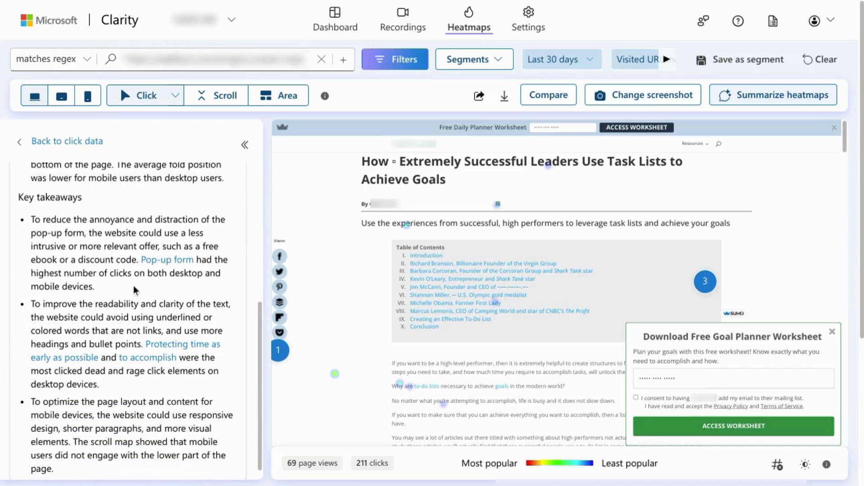
{"action": "scroll", "coordinate": [134, 291], "scroll_direction": "up", "scroll_amount": 5}
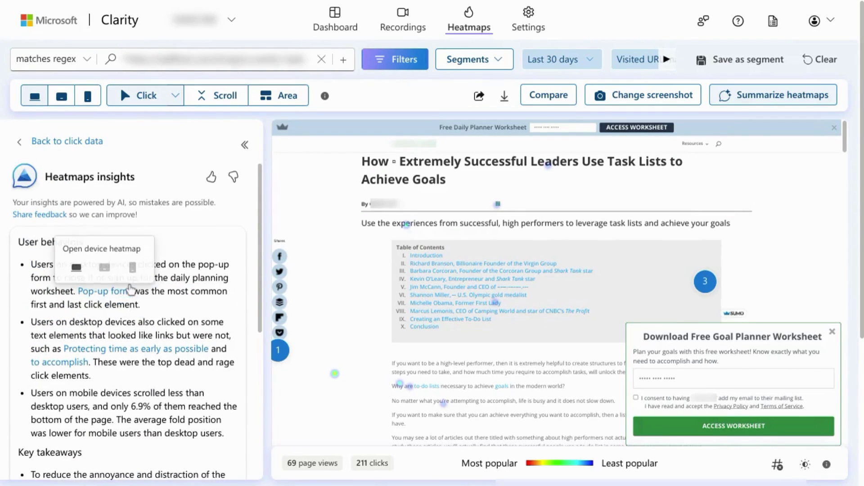
{"action": "scroll", "coordinate": [135, 349], "scroll_direction": "down", "scroll_amount": 1}
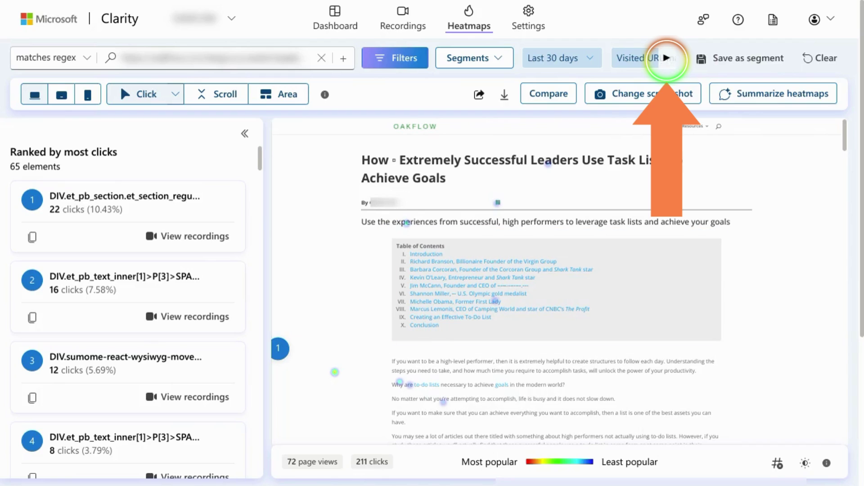
Remove the Visited URL filter from the heatmap's active filters
{"action": "left_click", "coordinate": [669, 60]}
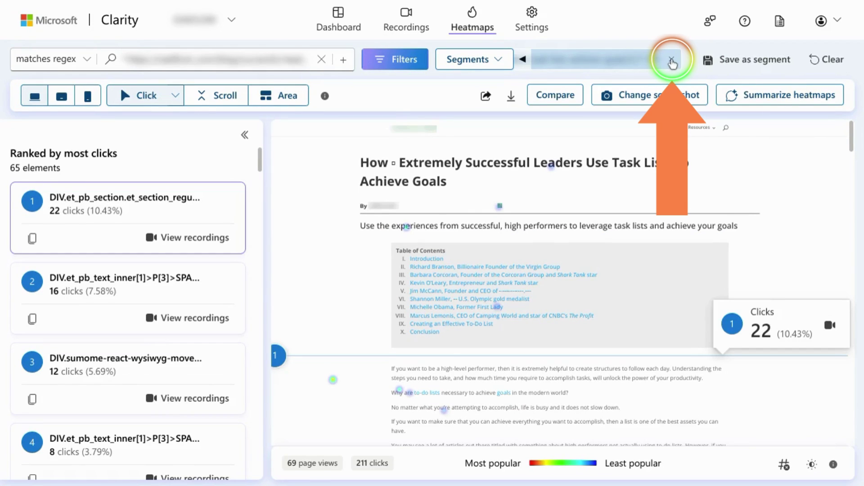
{"action": "left_click", "coordinate": [672, 60]}
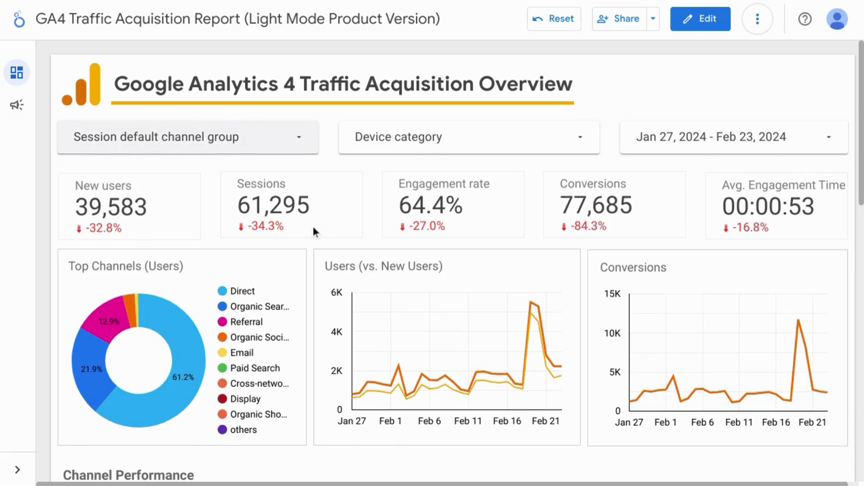
In the Looker Studio GA4 Traffic Acquisition Report, examine the Channel Performance and Landing Page Performance tables
{"action": "scroll", "coordinate": [312, 226], "scroll_direction": "down", "scroll_amount": 3}
{"action": "scroll", "coordinate": [312, 226], "scroll_direction": "down", "scroll_amount": 10}
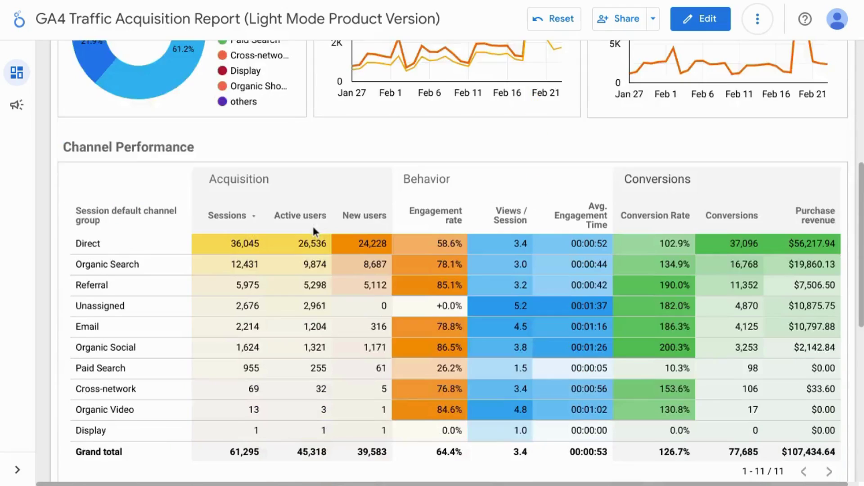
{"action": "scroll", "coordinate": [323, 287], "scroll_direction": "down", "scroll_amount": 5}
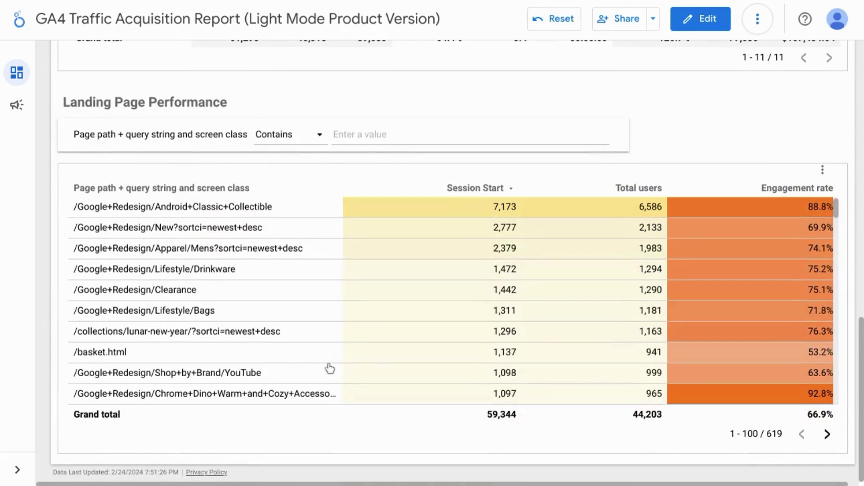